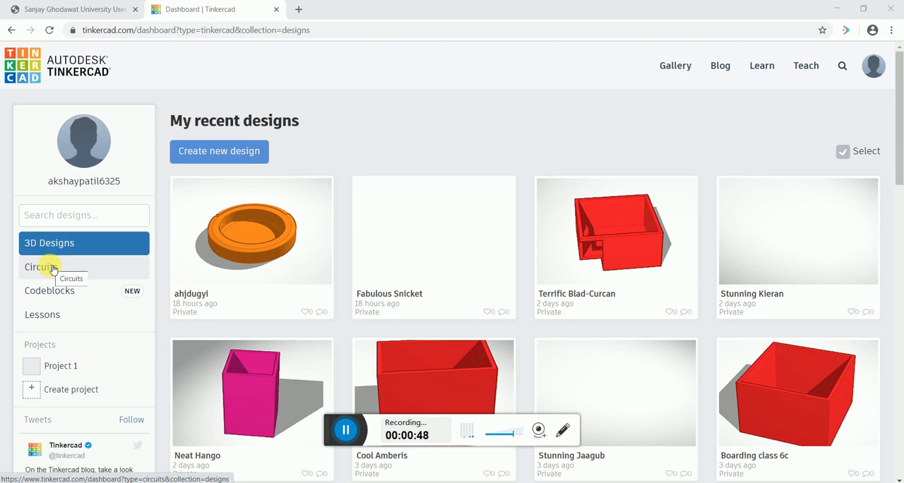
- Create a new circuit from the Circuits section of the dashboard
{"action": "left_click", "coordinate": [53, 269]}
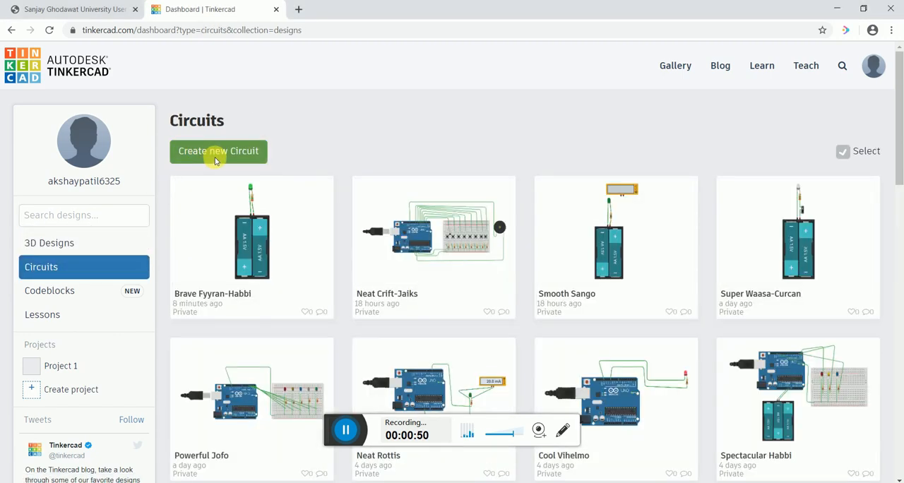
{"action": "left_click", "coordinate": [215, 161]}
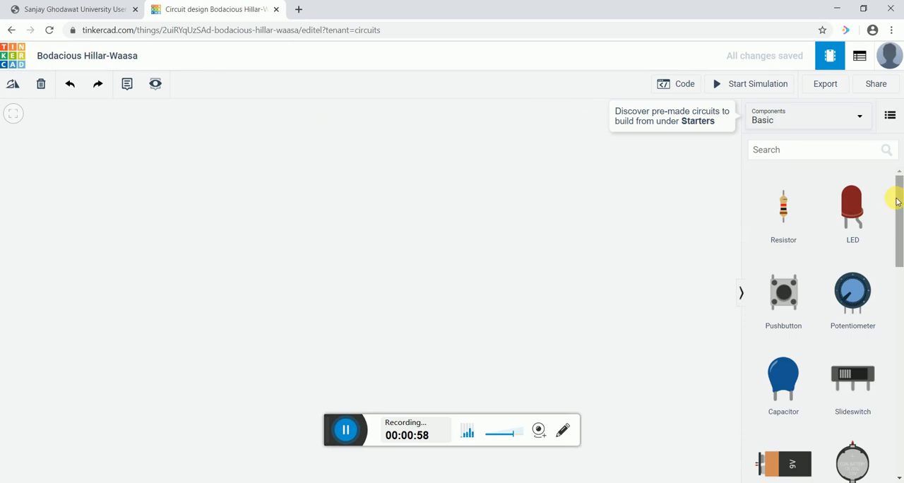
- Place a 9V battery in the workplane and a DC motor above and to the left of it
{"action": "left_click_drag", "start_coordinate": [899, 203], "coordinate": [900, 171]}
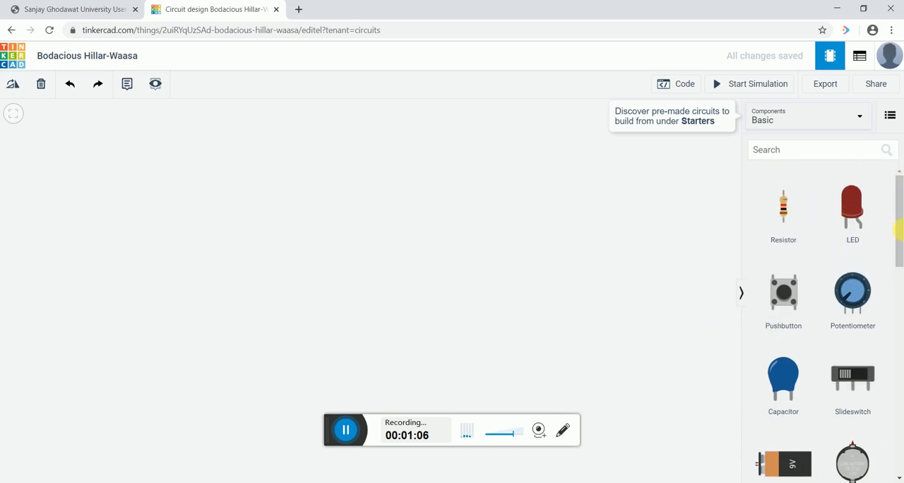
{"action": "left_click_drag", "start_coordinate": [897, 215], "coordinate": [900, 238]}
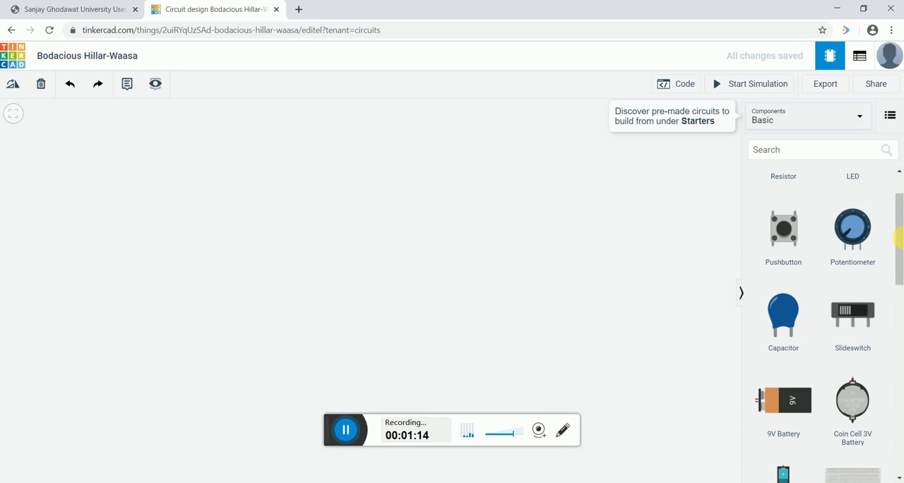
{"action": "left_click_drag", "start_coordinate": [899, 238], "coordinate": [899, 219]}
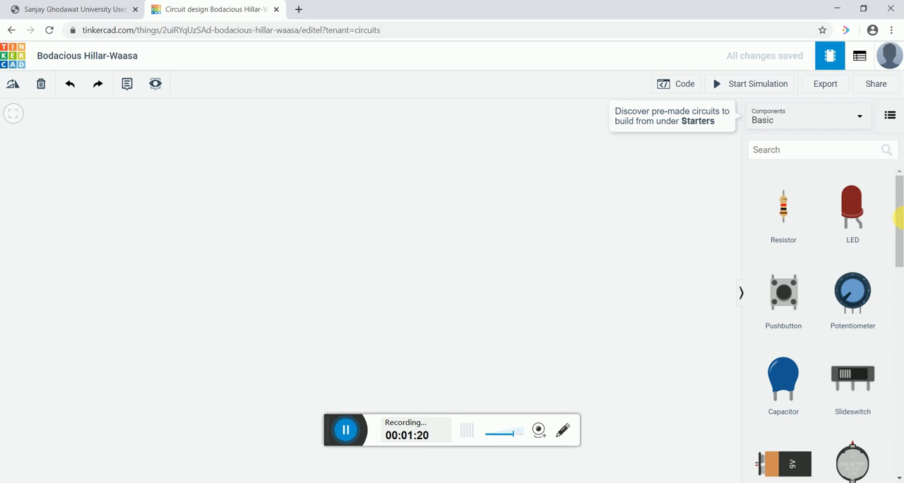
{"action": "left_click_drag", "start_coordinate": [898, 219], "coordinate": [902, 252]}
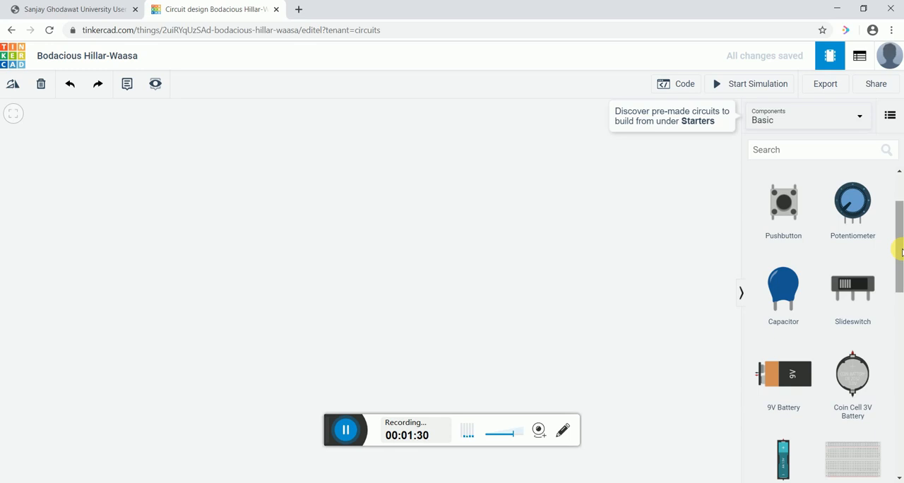
{"action": "left_click_drag", "start_coordinate": [902, 252], "coordinate": [897, 255]}
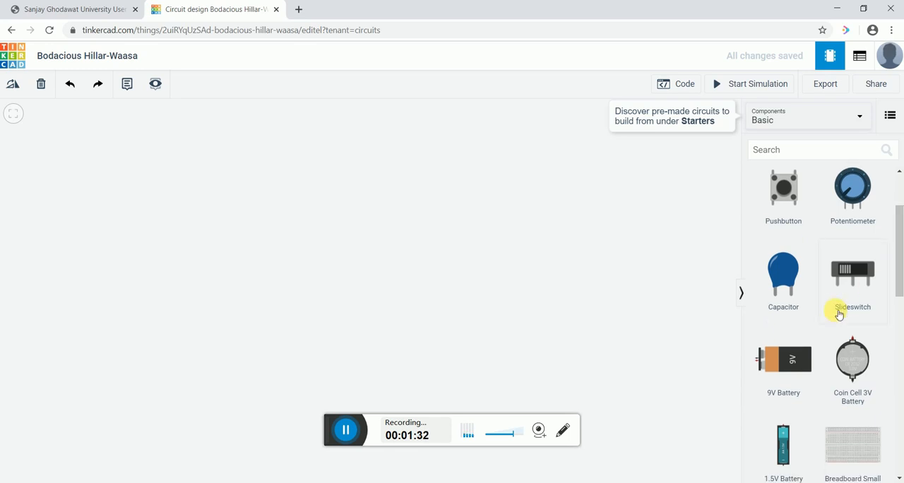
{"action": "left_click_drag", "start_coordinate": [791, 371], "coordinate": [344, 293]}
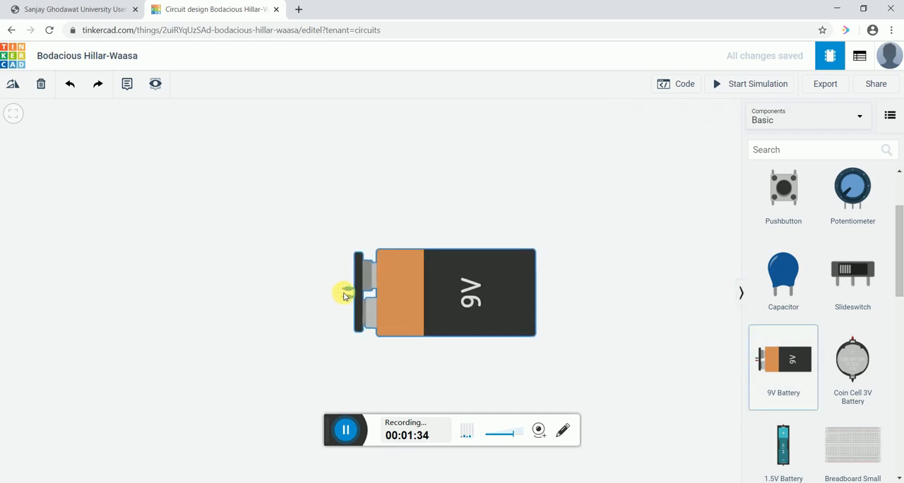
{"action": "left_click_drag", "start_coordinate": [898, 243], "coordinate": [897, 336]}
{"action": "left_click_drag", "start_coordinate": [789, 302], "coordinate": [248, 229]}
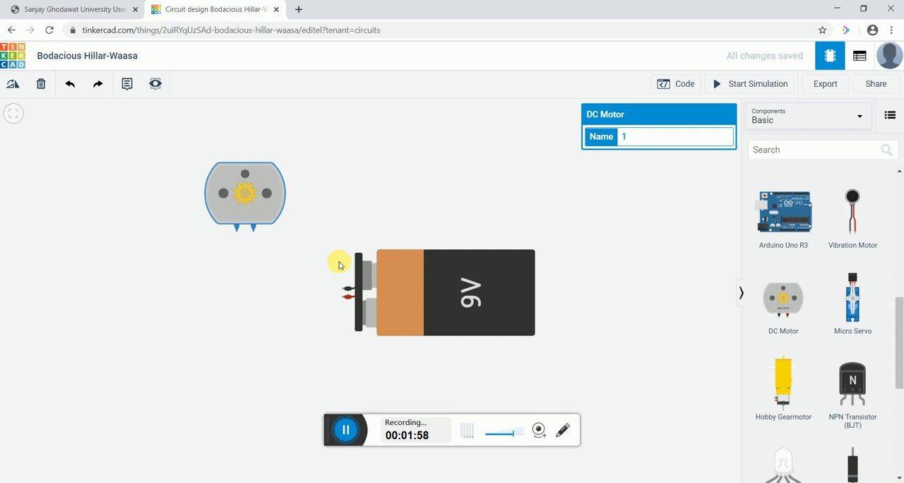
- Wire the battery's positive terminal to the motor's black Terminal 1 and its negative terminal to the motor's red terminal, each with one bend
{"action": "left_click", "coordinate": [344, 298]}
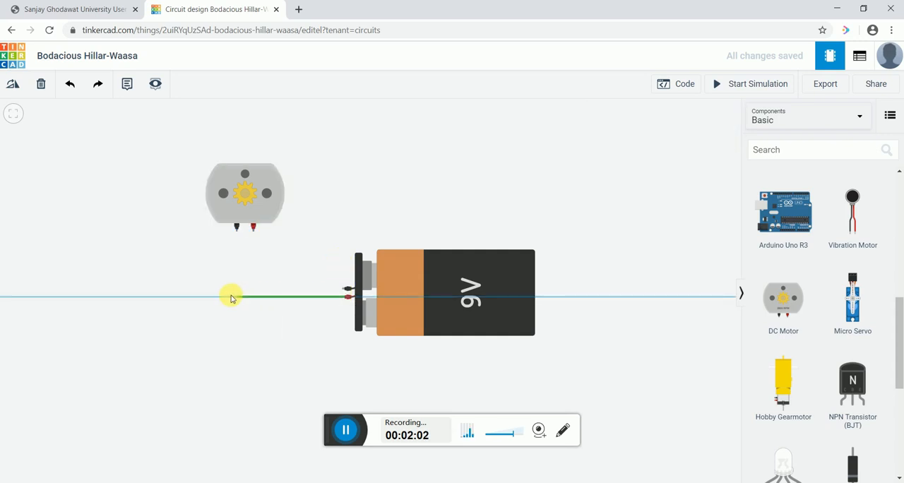
{"action": "left_click", "coordinate": [231, 298]}
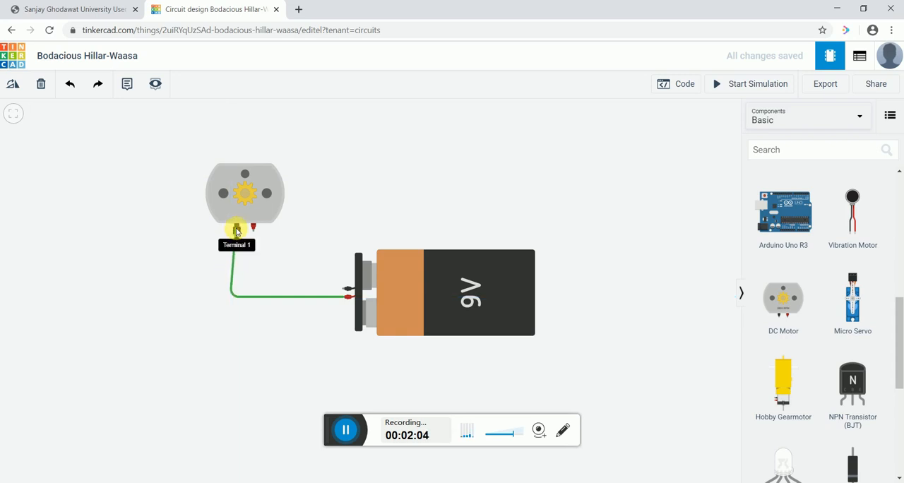
{"action": "left_click", "coordinate": [237, 230]}
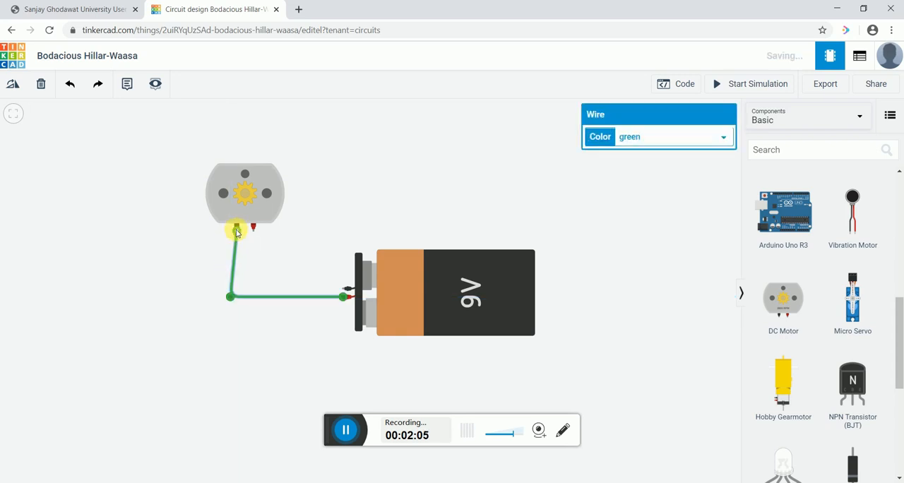
{"action": "left_click", "coordinate": [332, 292]}
{"action": "left_click", "coordinate": [333, 291]}
{"action": "left_click", "coordinate": [246, 291]}
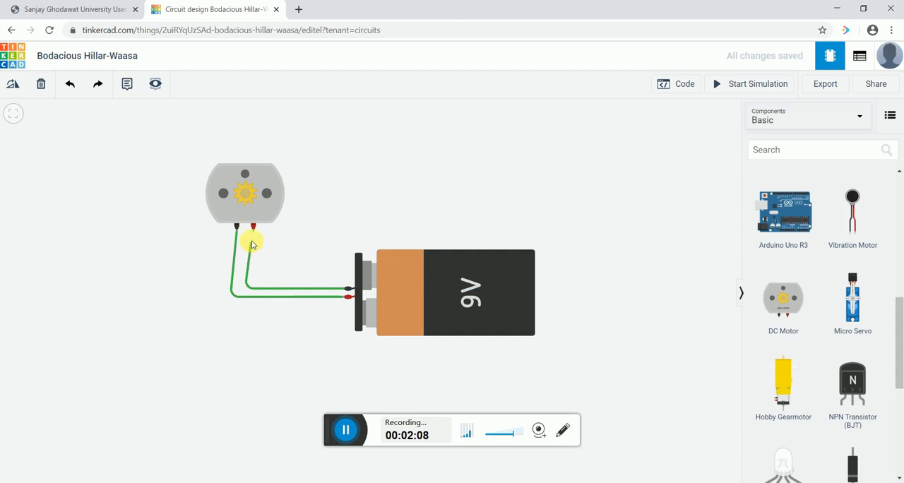
{"action": "left_click", "coordinate": [253, 227]}
{"action": "left_click", "coordinate": [365, 198]}
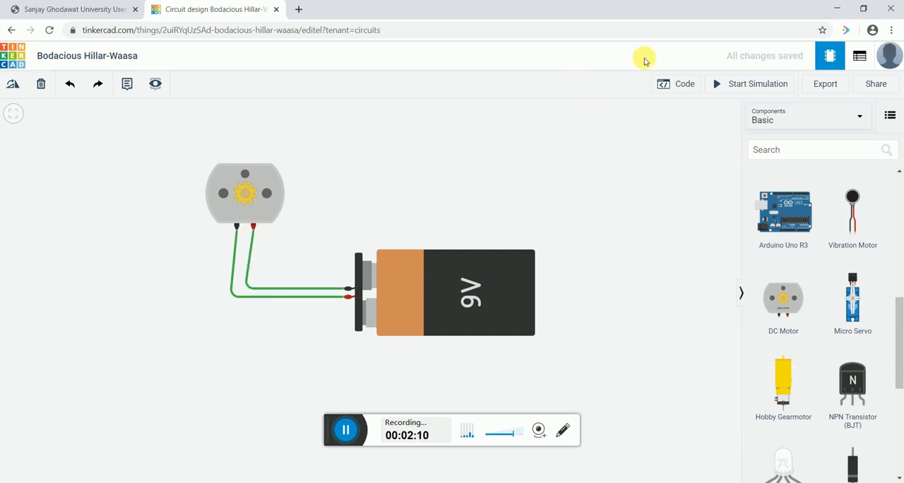
- Run the simulation to examine the DC motor's speed and direction, and stop it
{"action": "left_click", "coordinate": [731, 85]}
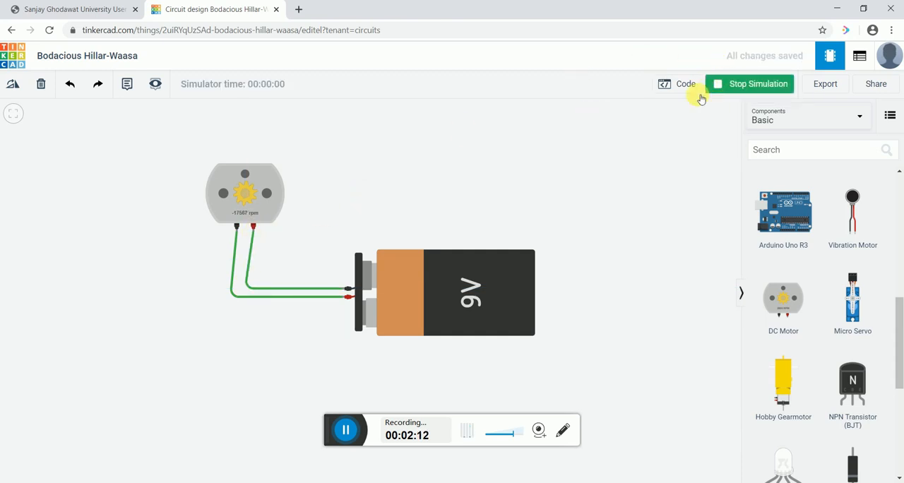
{"action": "scroll", "coordinate": [261, 212], "scroll_direction": "up", "scroll_amount": 5}
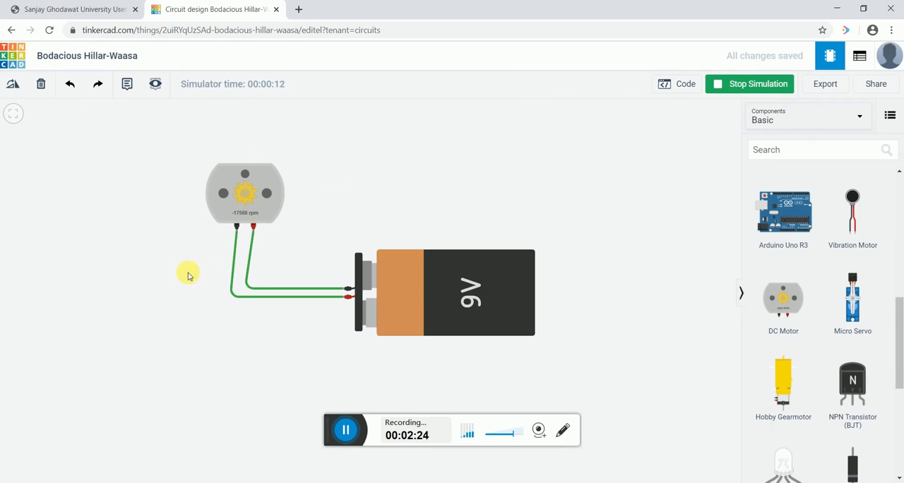
{"action": "left_click", "coordinate": [735, 83]}
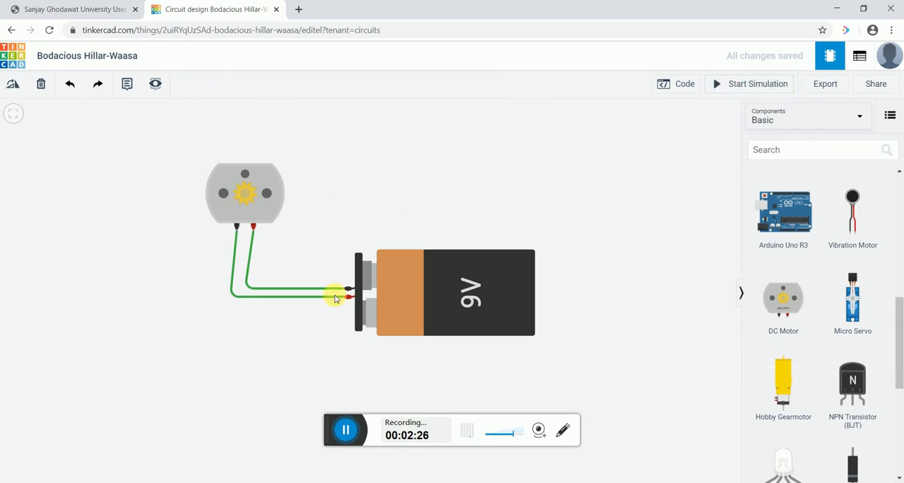
- Delete both green wires between the DC motor and the 9V battery
{"action": "left_click", "coordinate": [286, 296]}
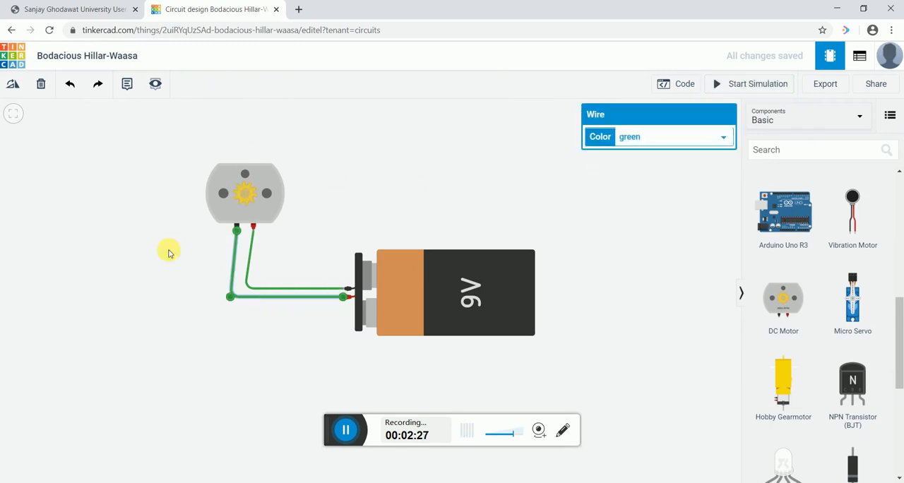
{"action": "left_click", "coordinate": [44, 85]}
{"action": "left_click", "coordinate": [246, 285]}
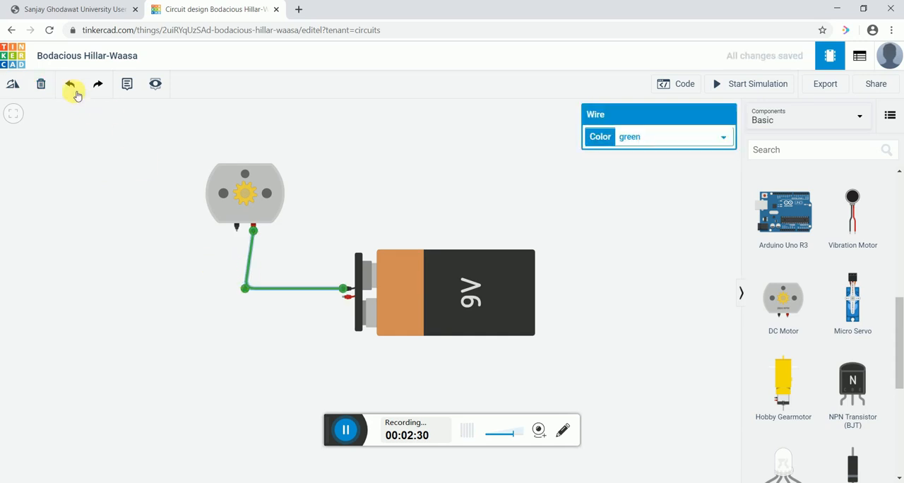
{"action": "left_click", "coordinate": [43, 85]}
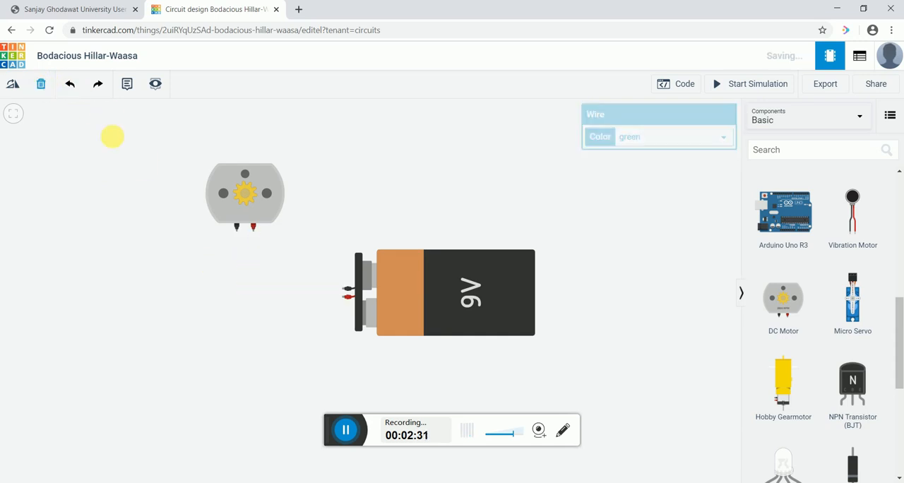
- Rewire with reversed polarity: battery positive to the motor's red terminal and battery negative to the motor's black terminal
{"action": "left_click", "coordinate": [342, 300]}
{"action": "left_click", "coordinate": [253, 292]}
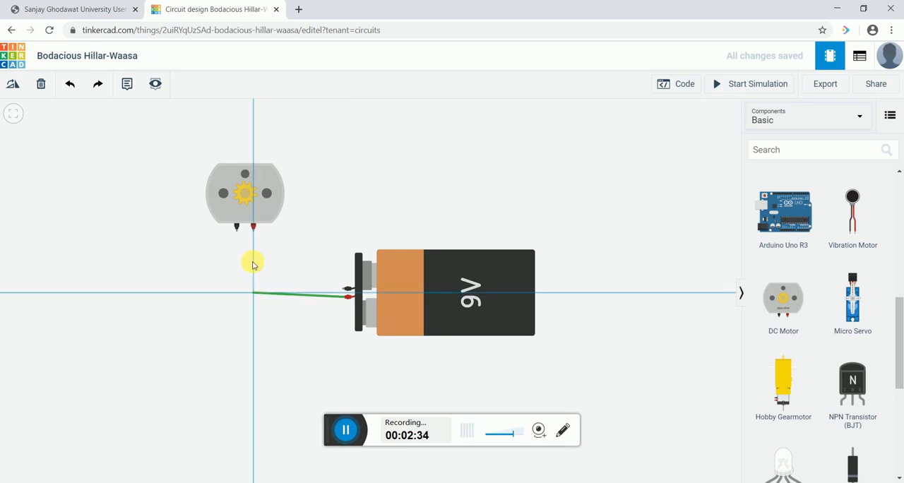
{"action": "left_click", "coordinate": [253, 228]}
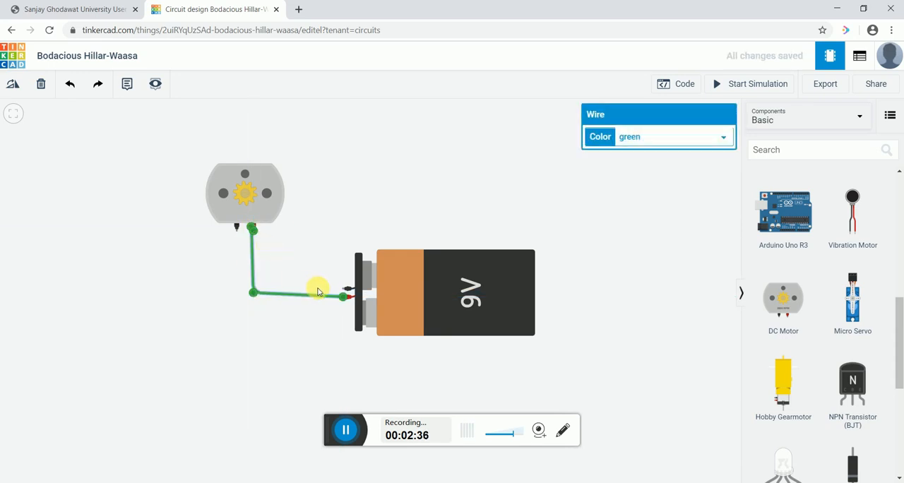
{"action": "left_click", "coordinate": [346, 289]}
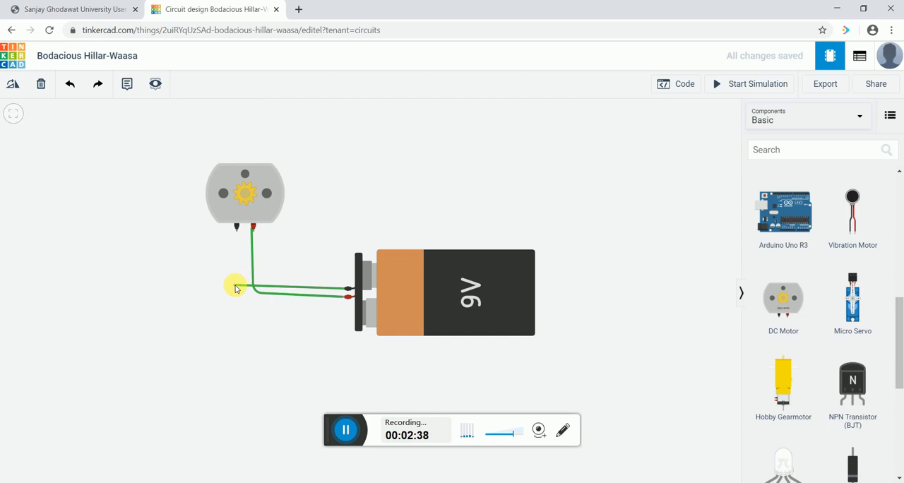
{"action": "left_click", "coordinate": [236, 288]}
{"action": "left_click", "coordinate": [237, 228]}
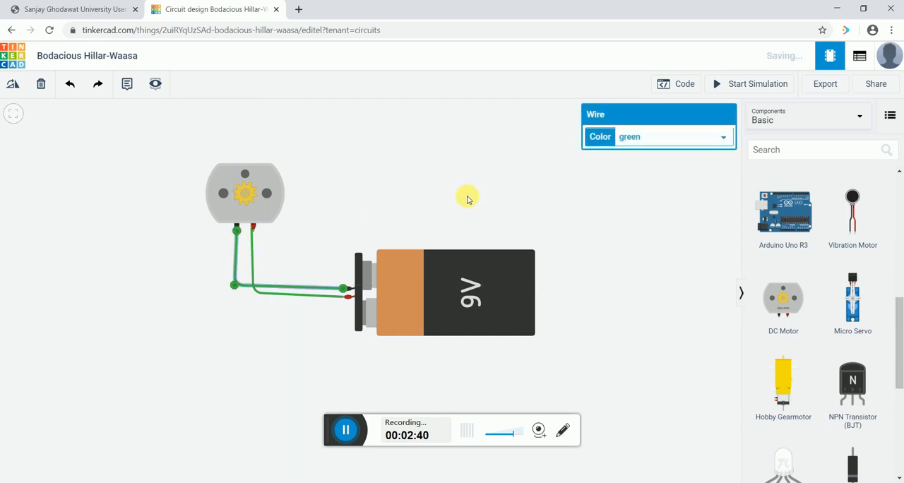
{"action": "left_click", "coordinate": [467, 200]}
- Simulate the reversed-polarity circuit to examine the motor's speed reading up close, and stop the simulation
{"action": "left_click", "coordinate": [752, 84]}
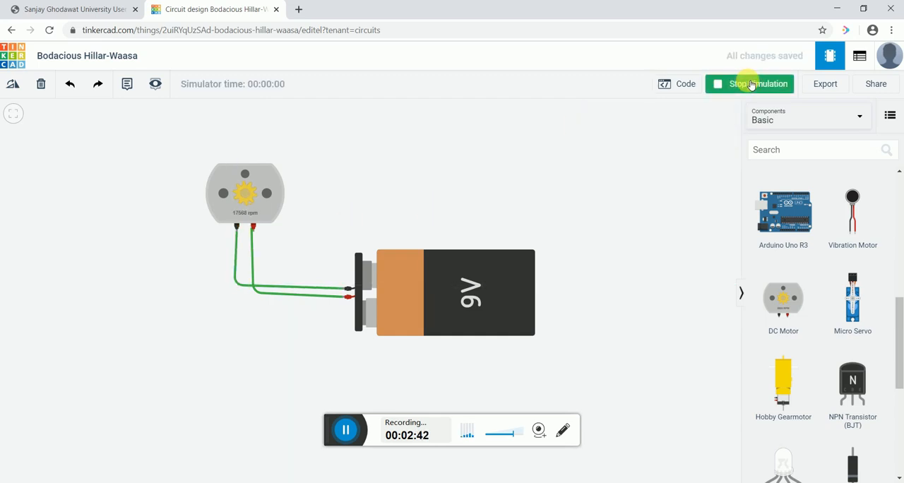
{"action": "scroll", "coordinate": [371, 181], "scroll_direction": "up", "scroll_amount": 5}
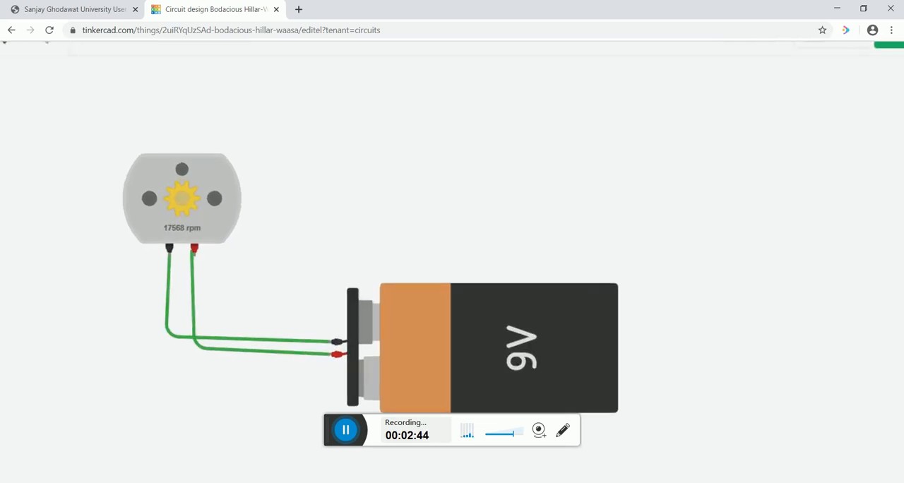
{"action": "scroll", "coordinate": [371, 181], "scroll_direction": "right", "scroll_amount": 3}
{"action": "left_click_drag", "start_coordinate": [163, 183], "coordinate": [397, 182]}
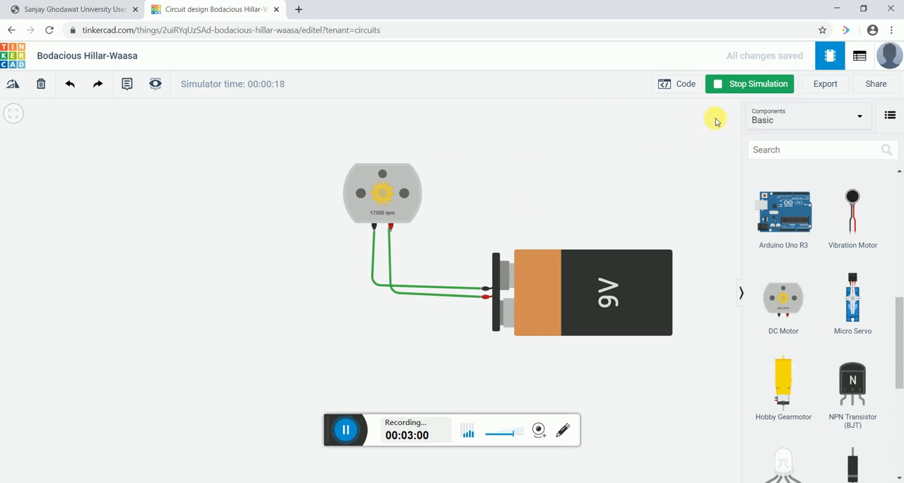
{"action": "left_click", "coordinate": [722, 83]}
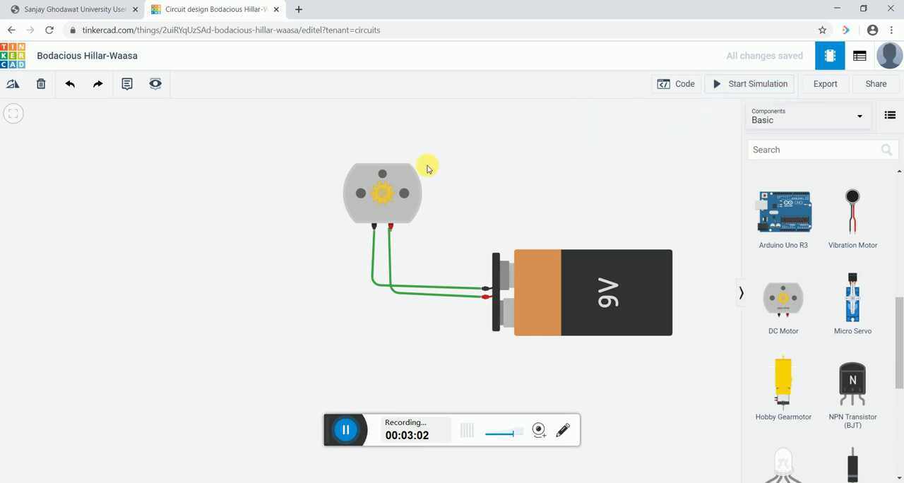
- Delete the DC motor with its wires and the 9V battery to empty the workplane
{"action": "left_click", "coordinate": [349, 197]}
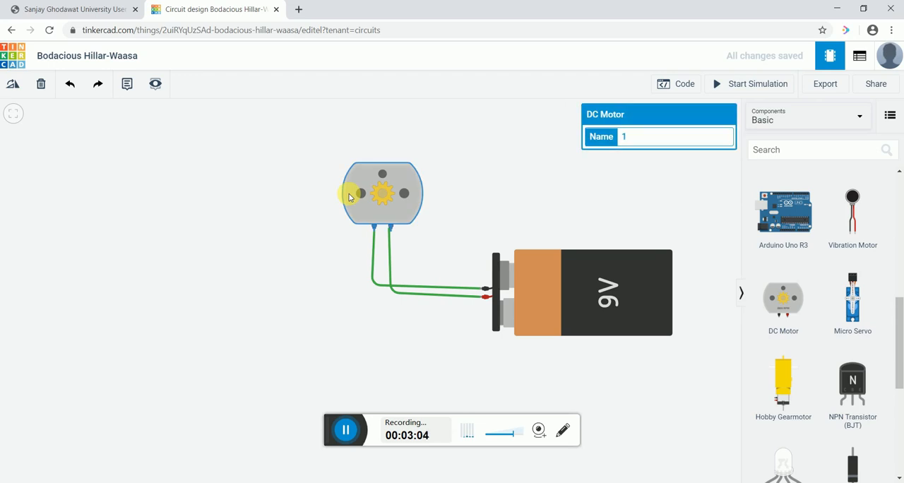
{"action": "key", "text": "Delete"}
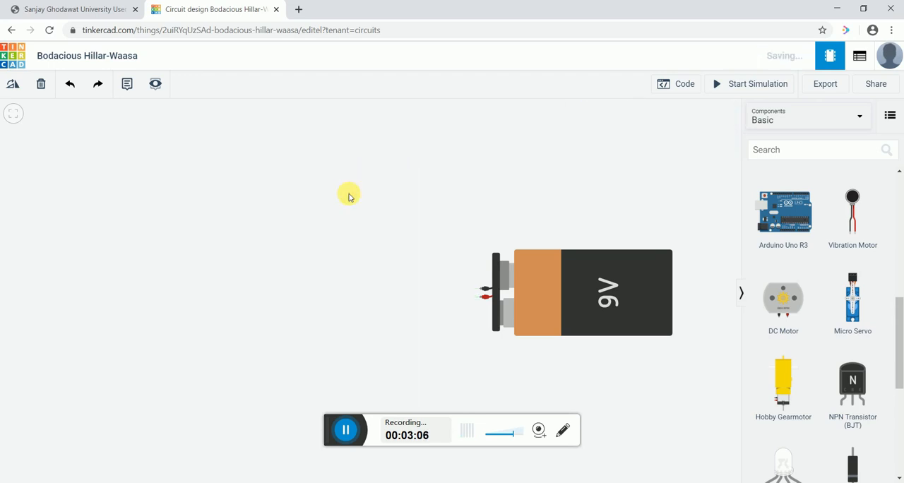
{"action": "left_click_drag", "start_coordinate": [529, 264], "coordinate": [283, 247]}
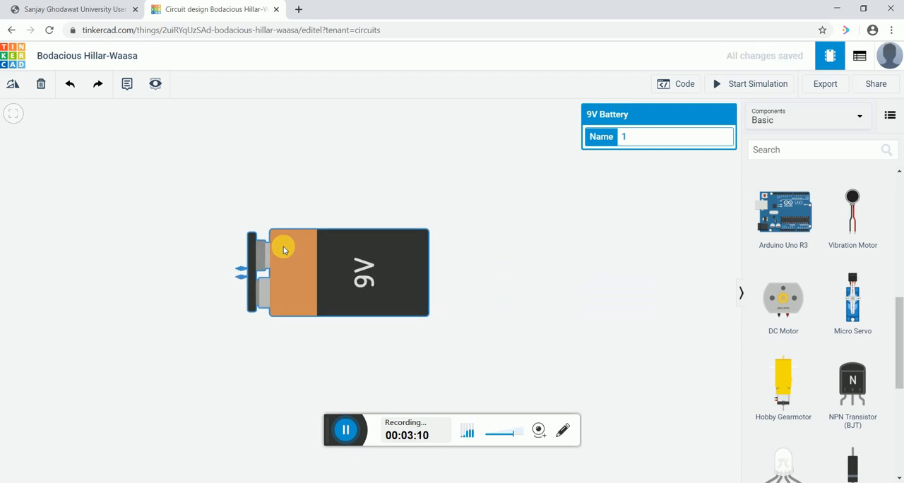
{"action": "key", "text": "Delete"}
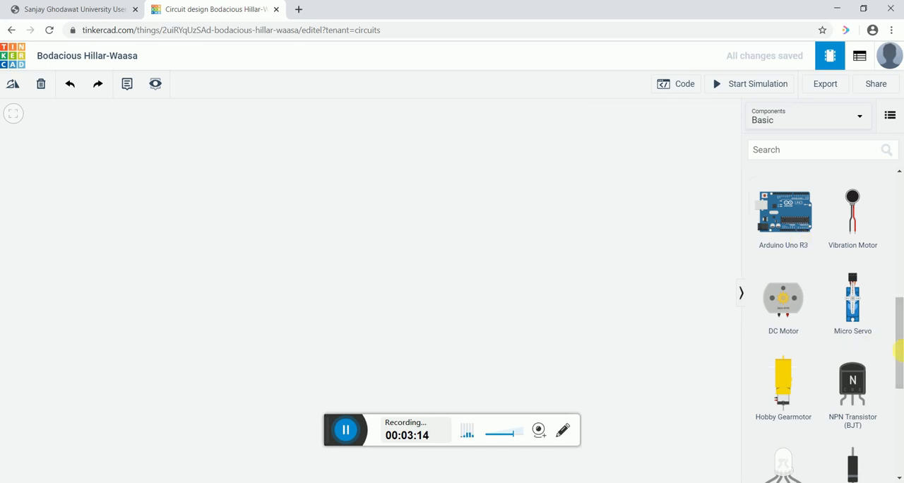
- Place a red LED in the upper middle of the empty workplane
{"action": "left_click_drag", "start_coordinate": [898, 323], "coordinate": [899, 185]}
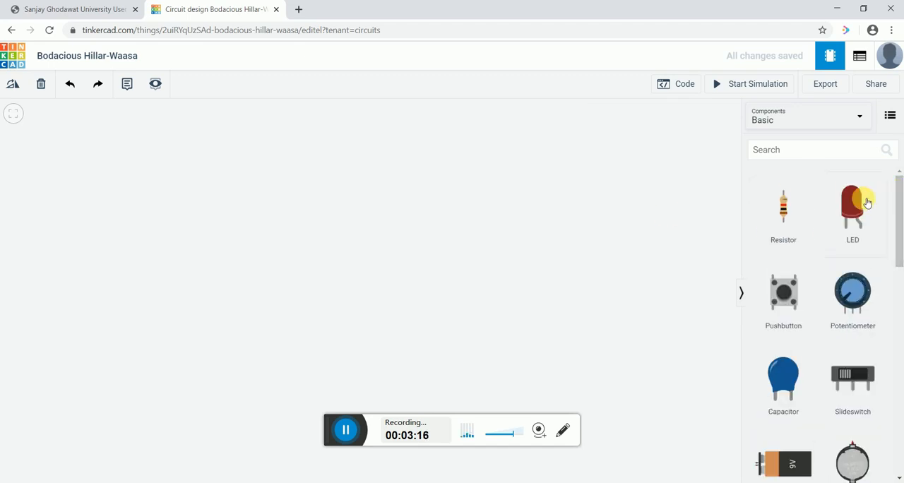
{"action": "left_click_drag", "start_coordinate": [853, 201], "coordinate": [365, 170]}
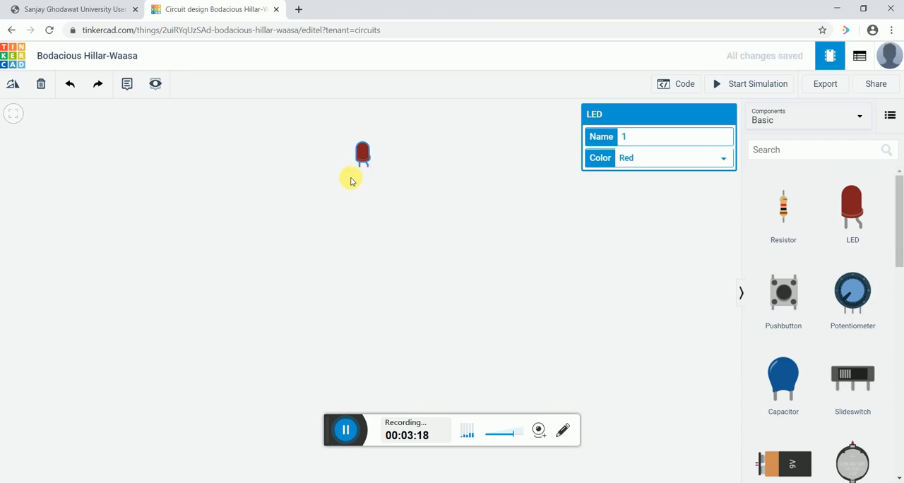
{"action": "scroll", "coordinate": [346, 175], "scroll_direction": "up", "scroll_amount": 2}
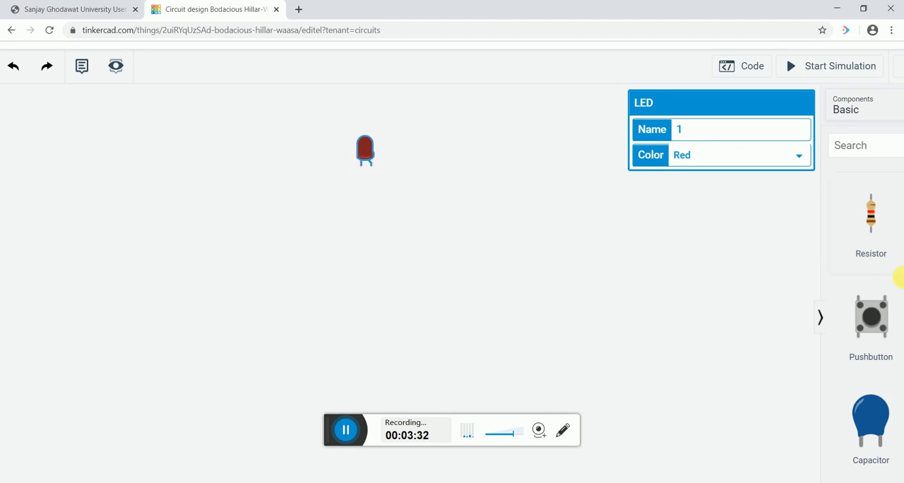
- Place a 1.5V AA battery directly below the LED
{"action": "scroll", "coordinate": [677, 239], "scroll_direction": "down", "scroll_amount": 3}
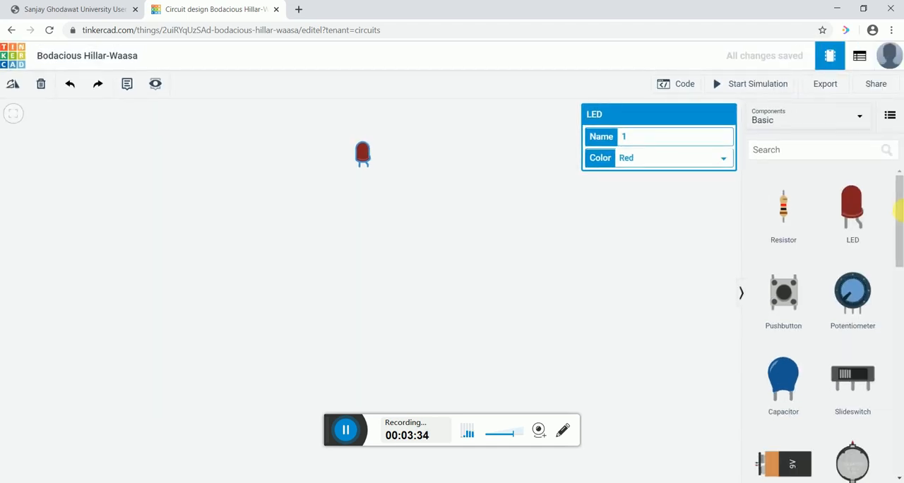
{"action": "left_click_drag", "start_coordinate": [900, 226], "coordinate": [901, 274]}
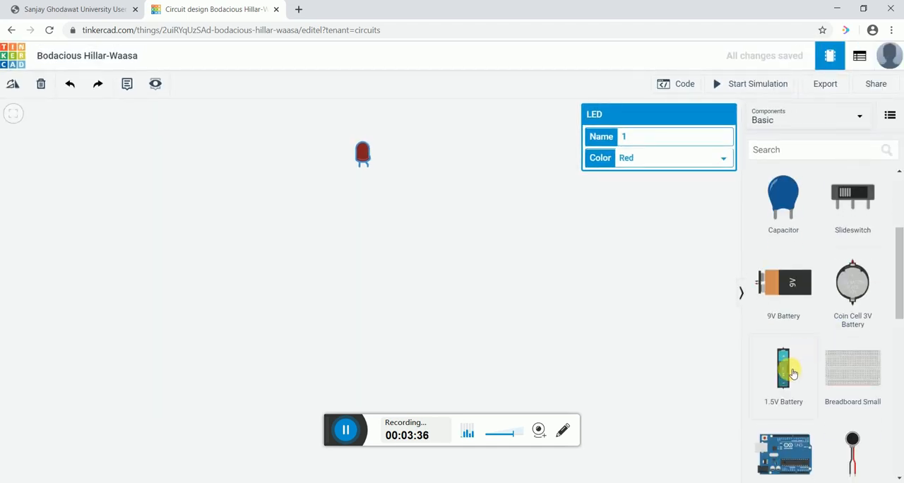
{"action": "left_click_drag", "start_coordinate": [792, 365], "coordinate": [354, 214]}
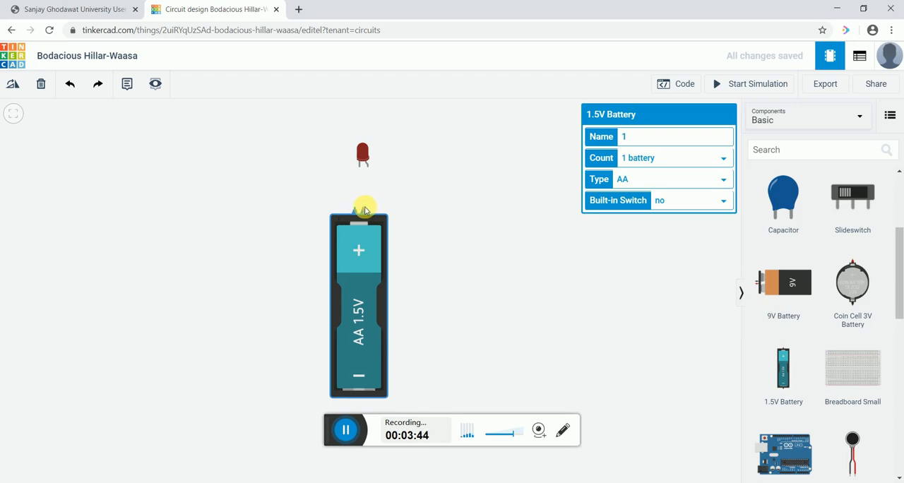
- Wire the battery's positive terminal to the LED's anode and its negative terminal to the LED's cathode
{"action": "left_click", "coordinate": [357, 207]}
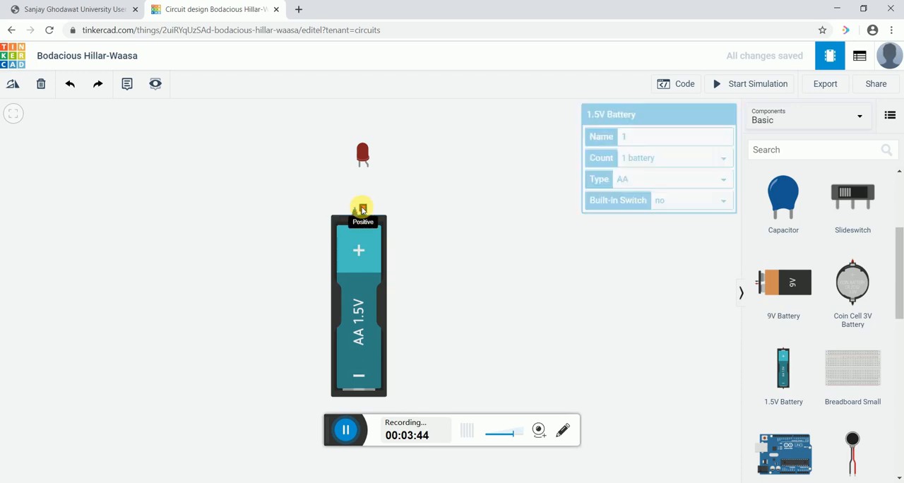
{"action": "left_click", "coordinate": [367, 168]}
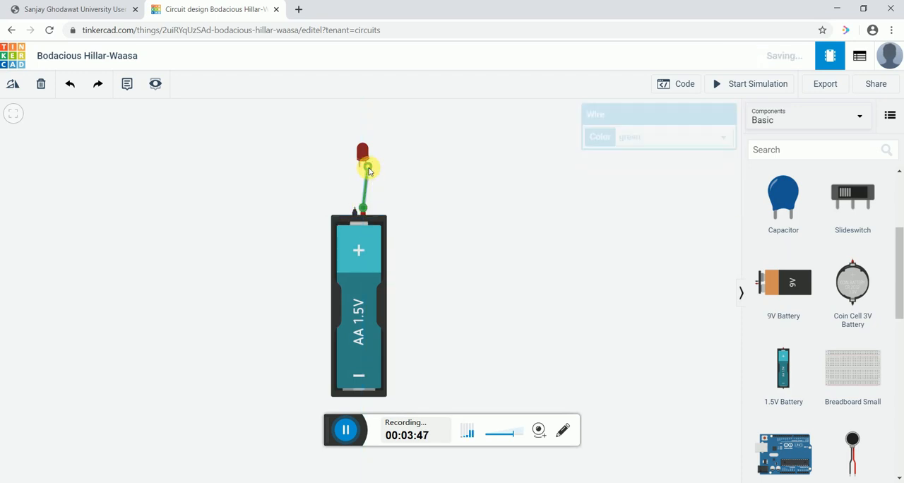
{"action": "left_click", "coordinate": [355, 210]}
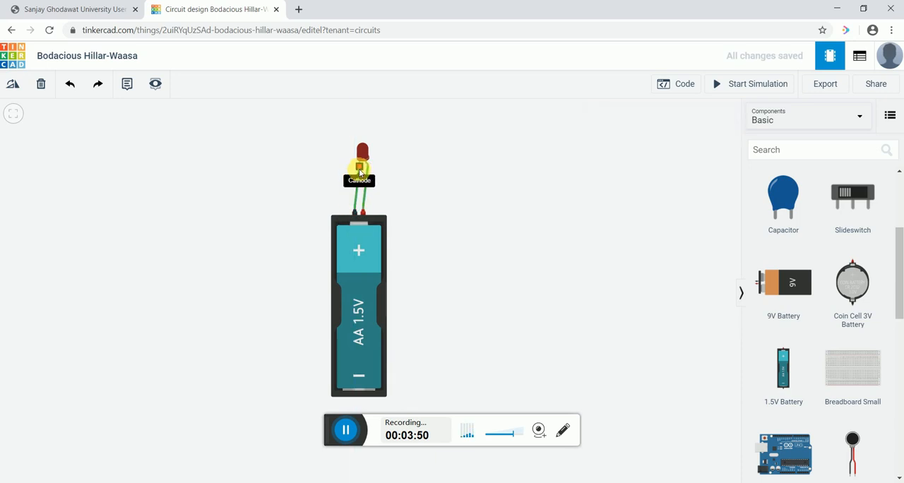
{"action": "left_click", "coordinate": [360, 170]}
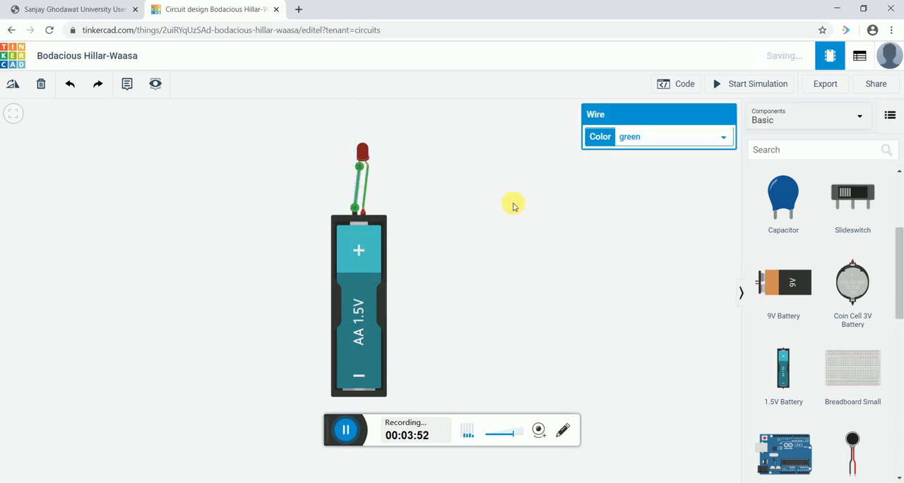
- Simulate the single-battery LED circuit to examine the LED's brightness, and stop the simulation
{"action": "left_click", "coordinate": [551, 224]}
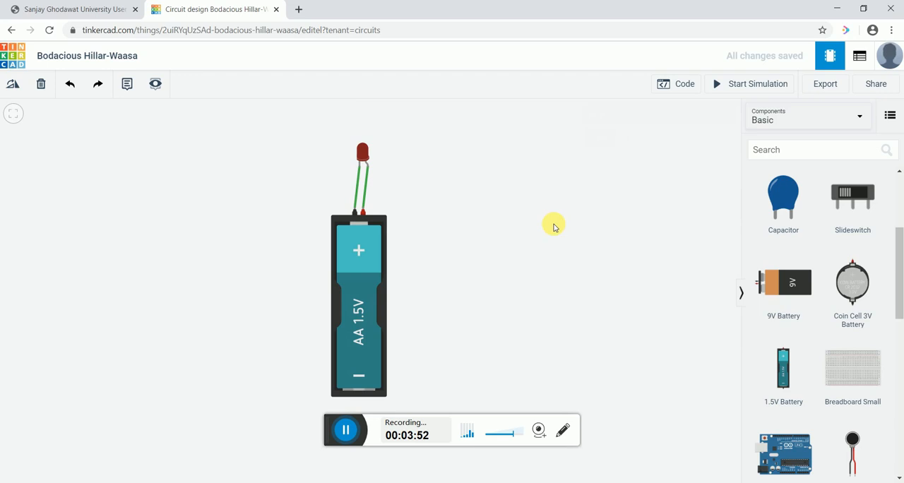
{"action": "left_click", "coordinate": [743, 86]}
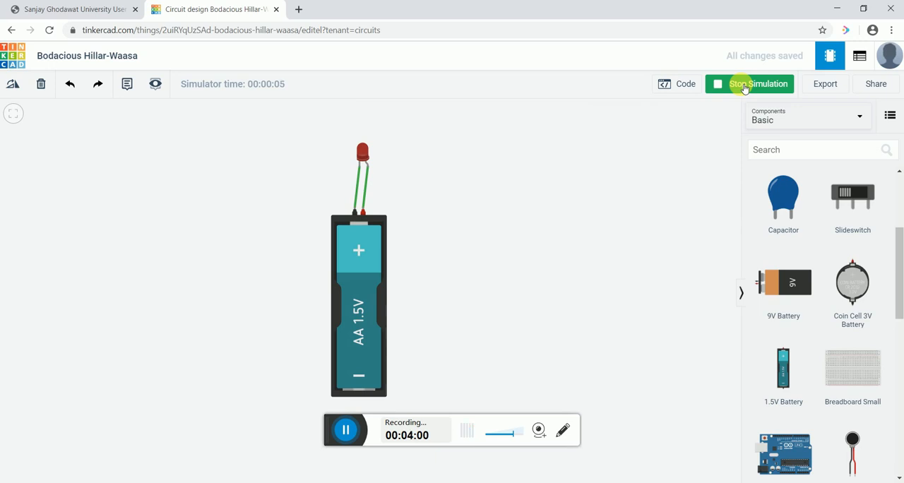
{"action": "left_click", "coordinate": [744, 86]}
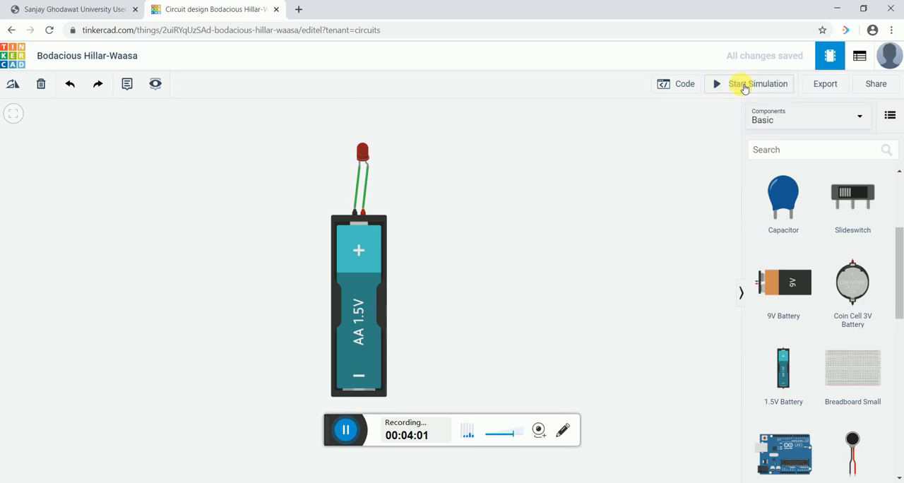
- Set the 1.5V battery's count to 2 batteries
{"action": "left_click", "coordinate": [359, 310]}
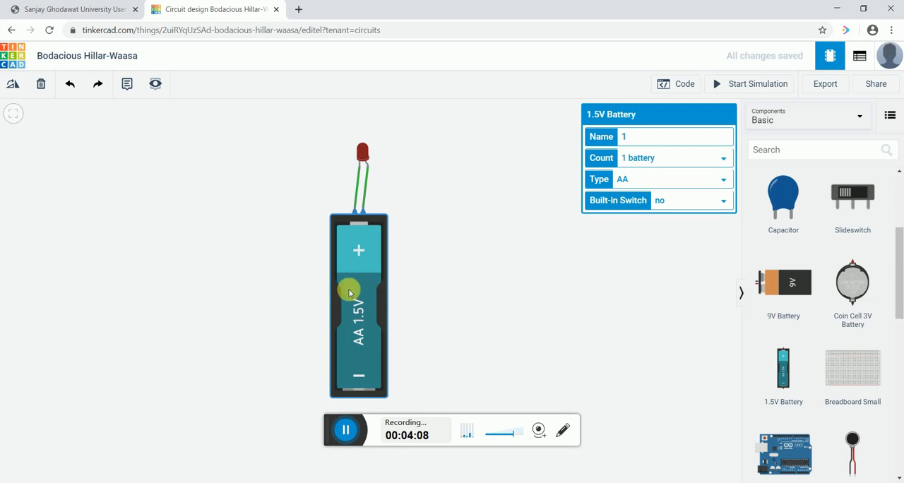
{"action": "left_click", "coordinate": [643, 165]}
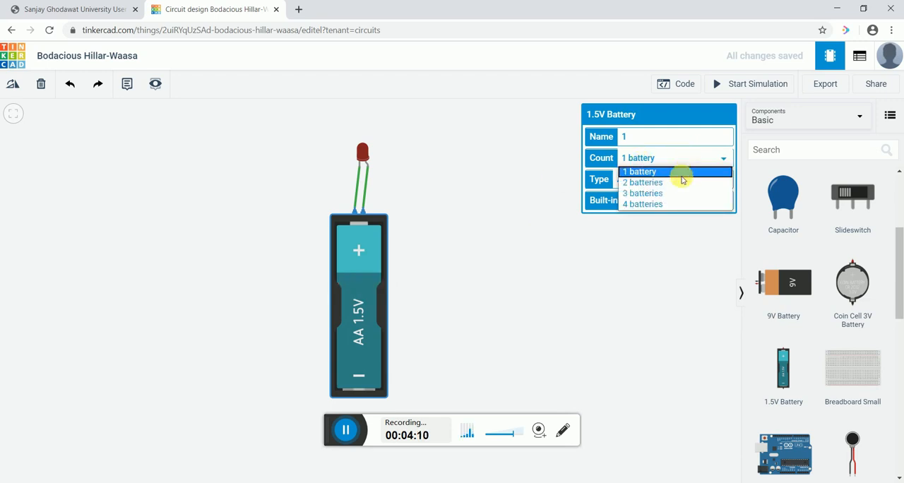
{"action": "left_click", "coordinate": [679, 180]}
{"action": "left_click", "coordinate": [603, 277]}
- Simulate the two-battery circuit to read the warning on the LED, and stop the simulation
{"action": "left_click", "coordinate": [749, 84]}
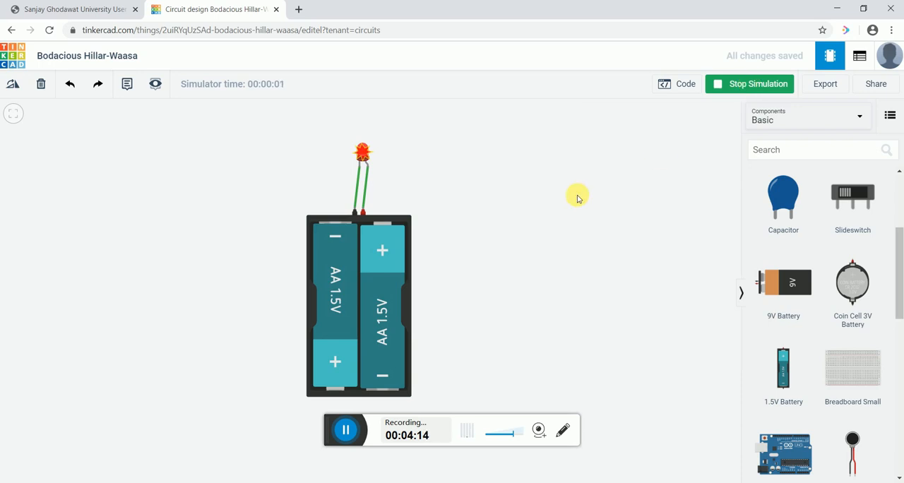
{"action": "mouse_move", "coordinate": [364, 155]}
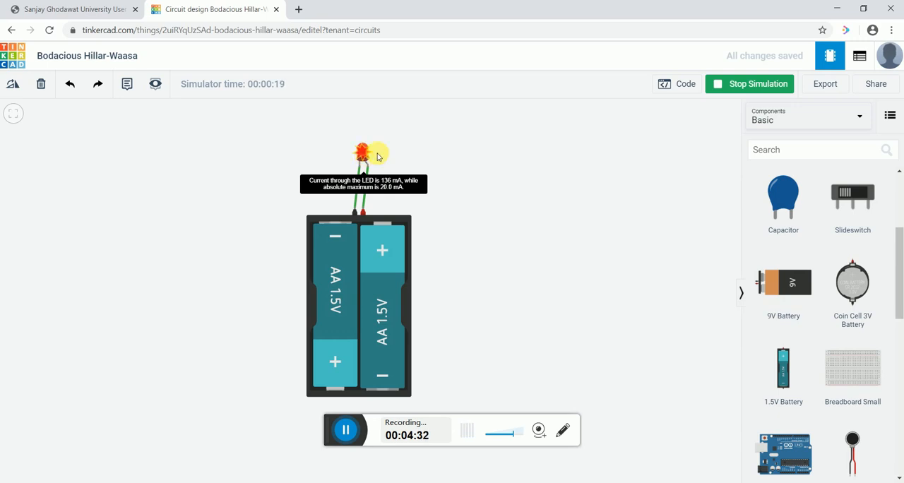
{"action": "left_click", "coordinate": [749, 81]}
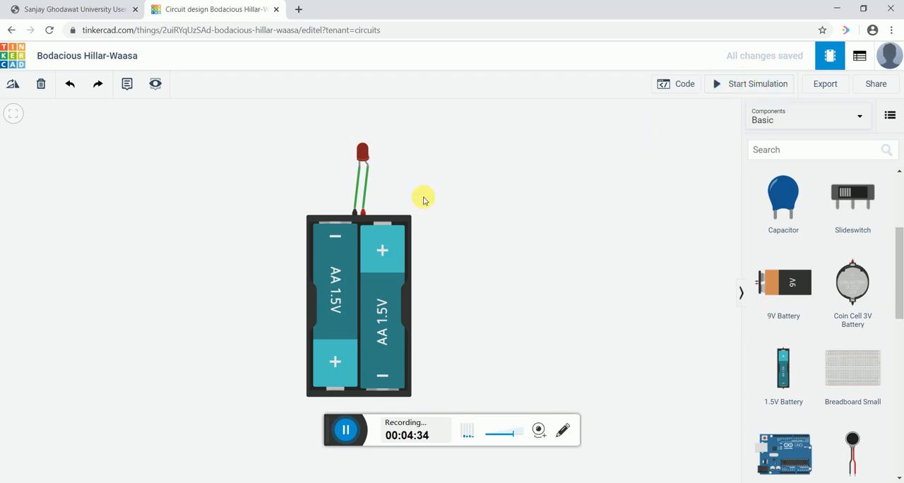
- Shift the battery pack so its wires run straight up to the LED, and place a resistor on the empty workplane beside it
{"action": "left_click_drag", "start_coordinate": [353, 222], "coordinate": [359, 227]}
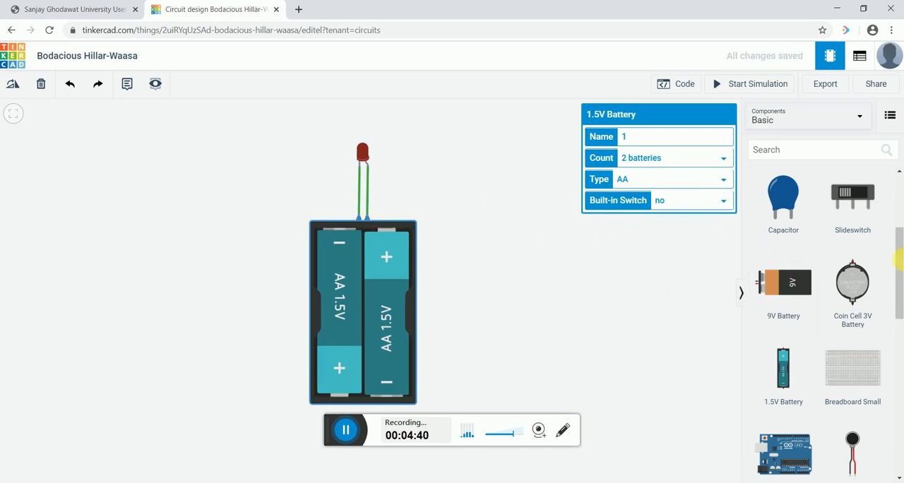
{"action": "scroll", "coordinate": [806, 272], "scroll_direction": "up", "scroll_amount": 3}
{"action": "left_click_drag", "start_coordinate": [784, 205], "coordinate": [570, 236]}
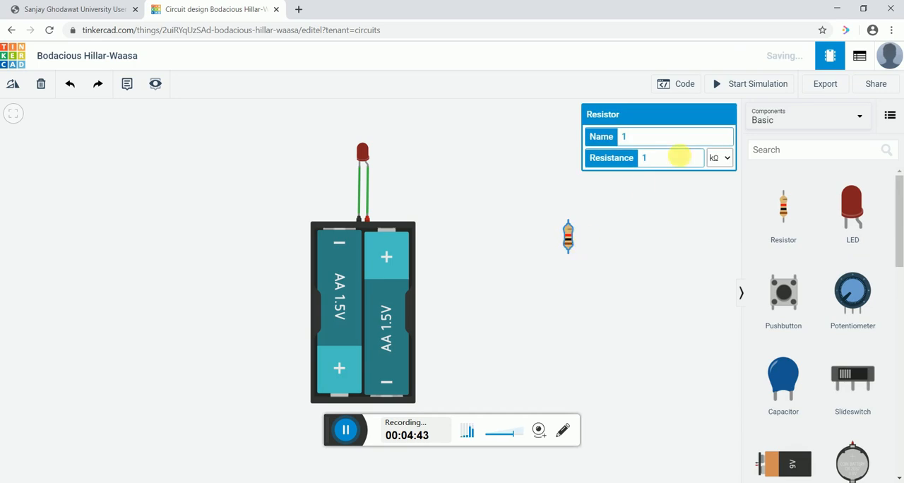
- Set the resistor's resistance to 150 Ω
{"action": "left_click", "coordinate": [729, 160]}
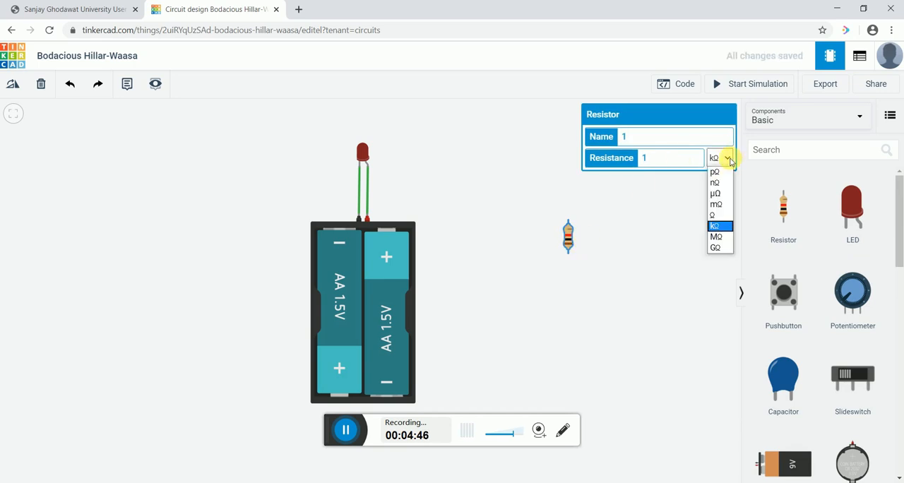
{"action": "left_click", "coordinate": [722, 173]}
{"action": "left_click", "coordinate": [728, 160]}
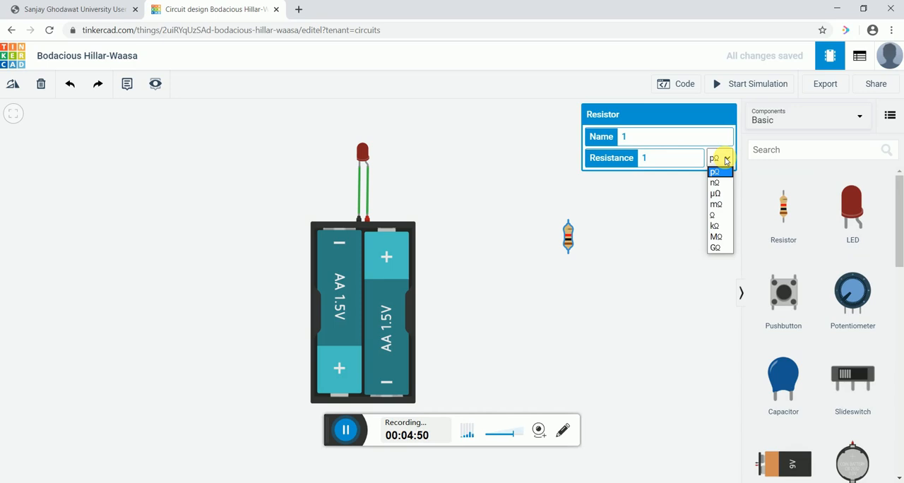
{"action": "left_click", "coordinate": [715, 216]}
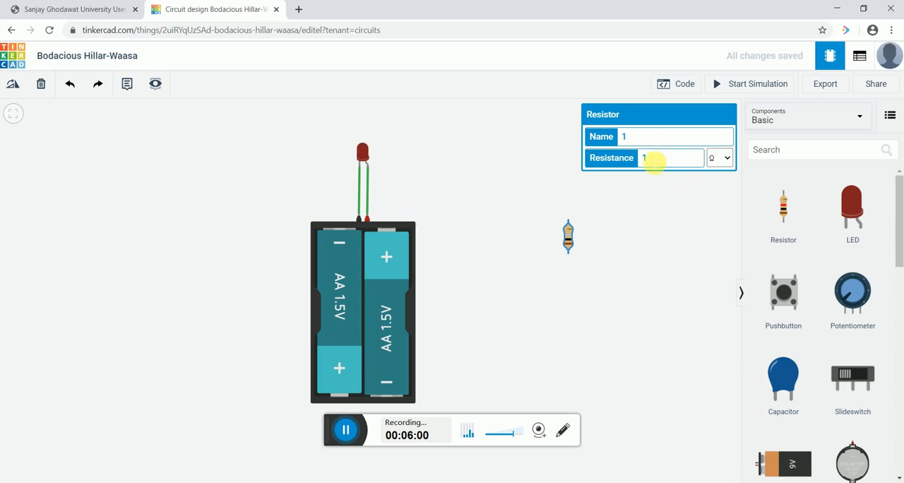
{"action": "type", "text": "50"}
{"action": "left_click", "coordinate": [649, 244]}
- Replace the battery-positive wire with the 150 Ω resistor, attached to the LED's anode and wired from its Terminal 1 to the battery's positive terminal
{"action": "left_click_drag", "start_coordinate": [570, 237], "coordinate": [515, 219]}
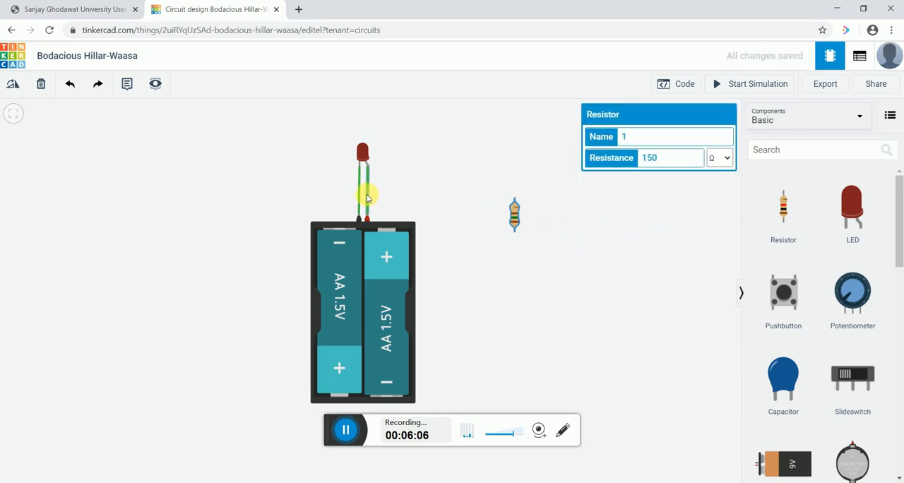
{"action": "left_click", "coordinate": [367, 195]}
{"action": "left_click", "coordinate": [41, 84]}
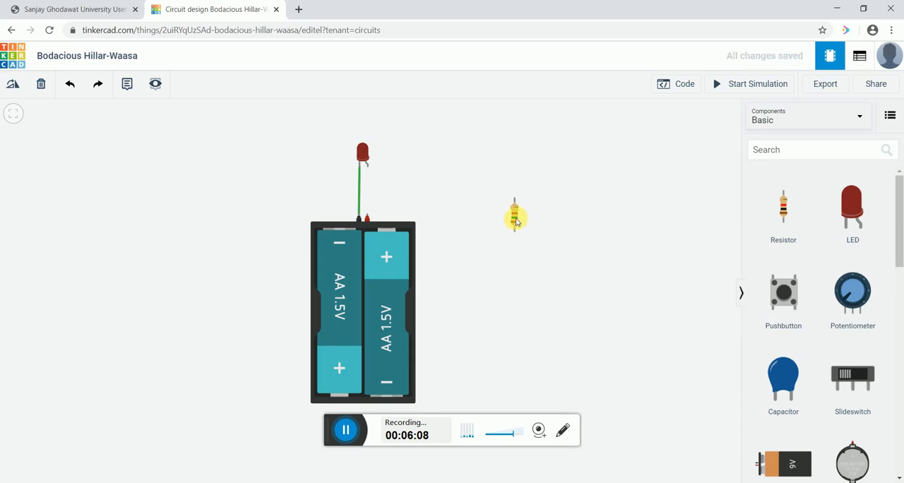
{"action": "left_click_drag", "start_coordinate": [517, 219], "coordinate": [367, 188]}
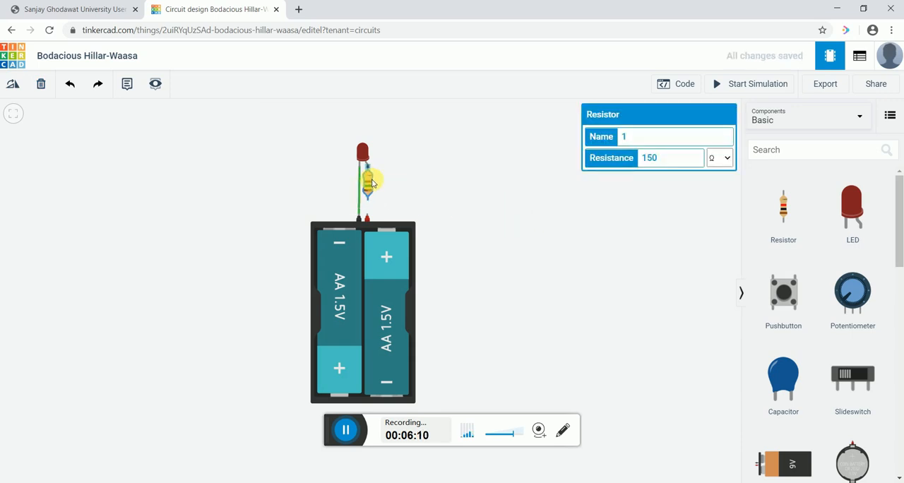
{"action": "left_click", "coordinate": [367, 216]}
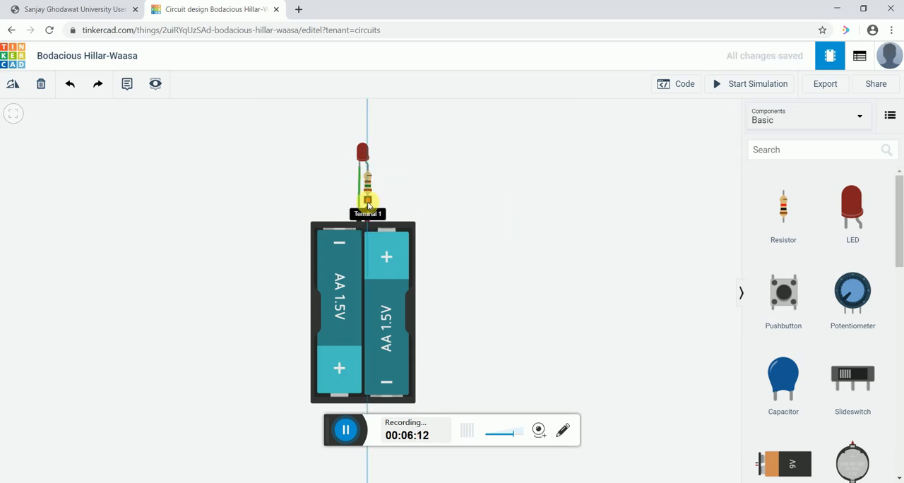
{"action": "left_click", "coordinate": [368, 204]}
{"action": "left_click", "coordinate": [453, 214]}
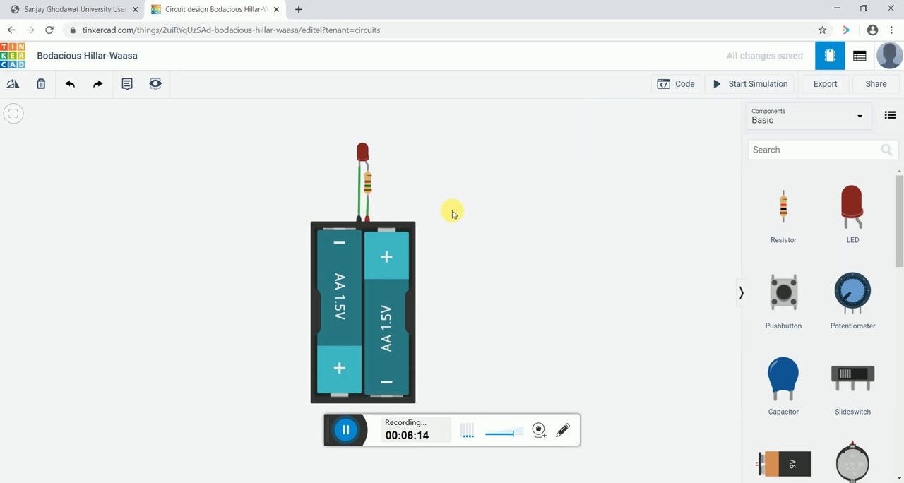
- Check the series resistor's settings and simulate the circuit to see how the LED lights
{"action": "left_click", "coordinate": [368, 186]}
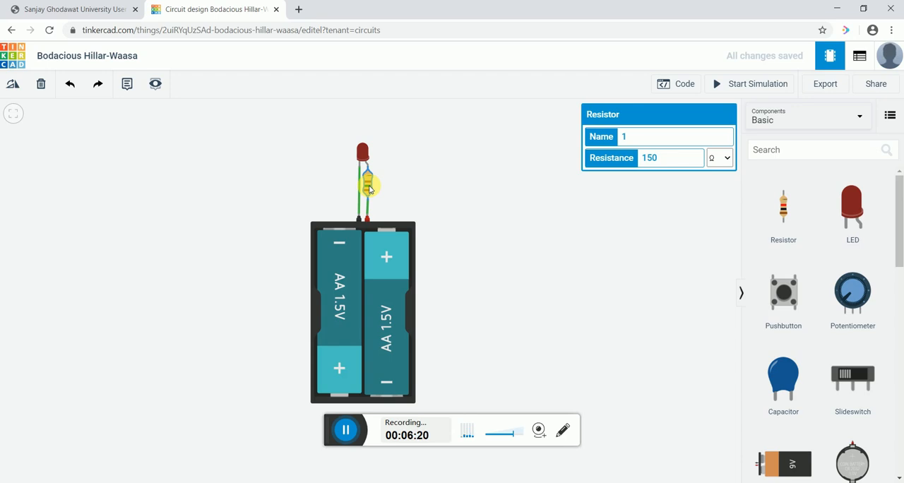
{"action": "left_click", "coordinate": [499, 223]}
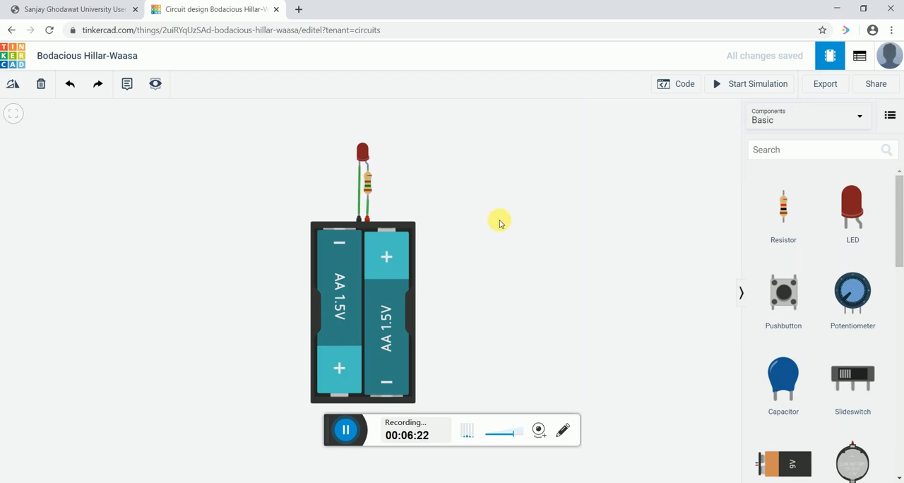
{"action": "left_click", "coordinate": [722, 84]}
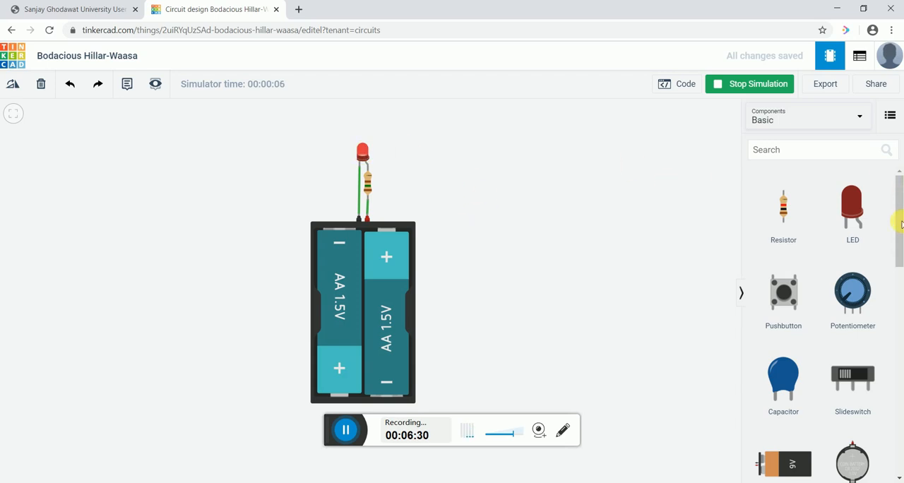
- Place a multimeter in the upper part of the workplane, to the right of the LED
{"action": "left_click_drag", "start_coordinate": [902, 225], "coordinate": [902, 400]}
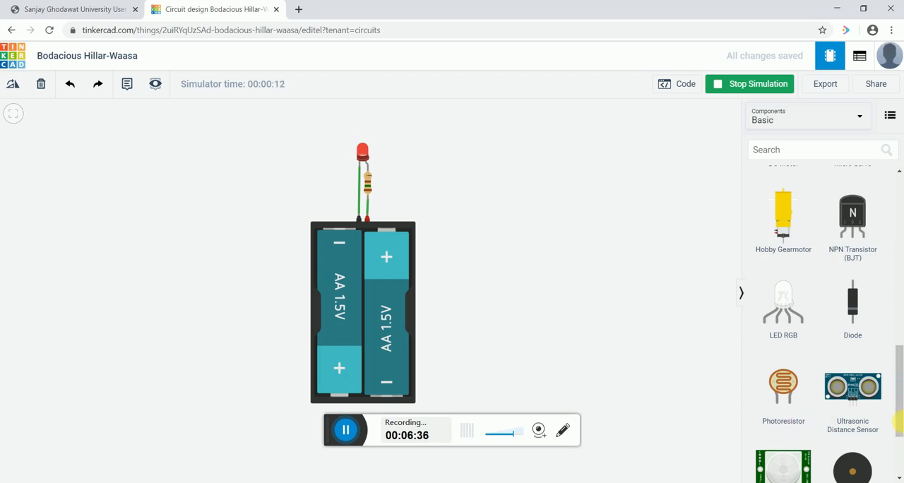
{"action": "left_click_drag", "start_coordinate": [897, 422], "coordinate": [899, 463]}
{"action": "left_click_drag", "start_coordinate": [854, 433], "coordinate": [477, 155]}
- Wire the multimeter's negative terminal to the LED's cathode and its positive terminal to the LED's anode at resistor Terminal 2
{"action": "left_click", "coordinate": [472, 151]}
{"action": "left_click", "coordinate": [363, 168]}
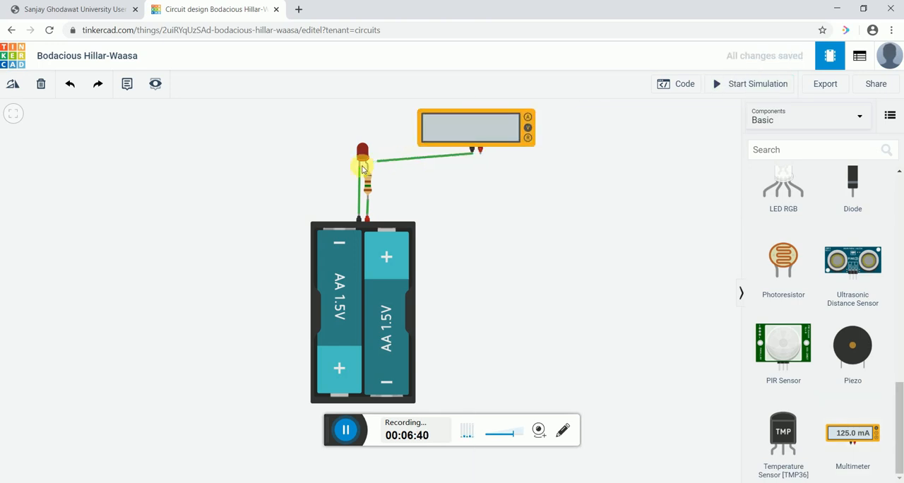
{"action": "left_click", "coordinate": [361, 168]}
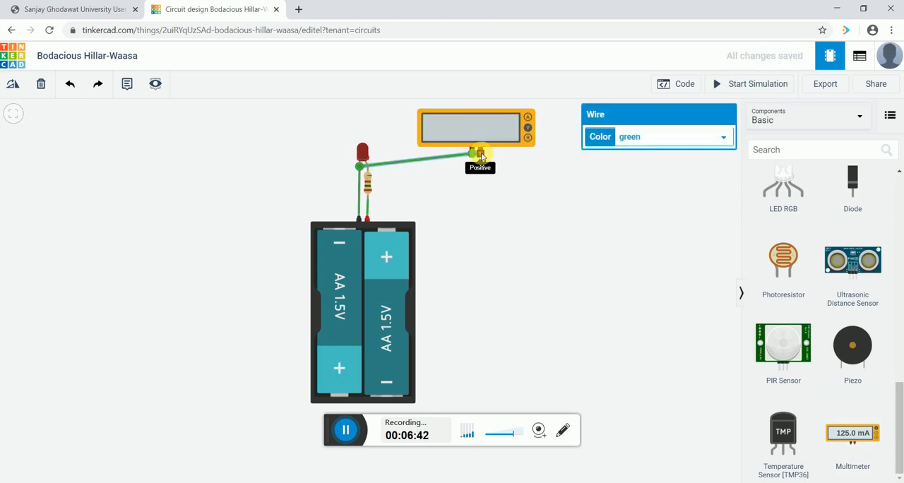
{"action": "left_click", "coordinate": [480, 155]}
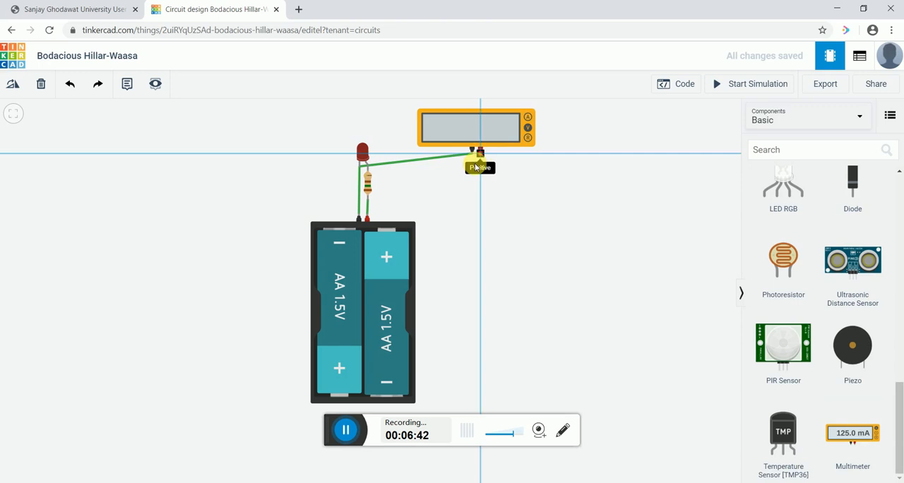
{"action": "left_click", "coordinate": [369, 168]}
- Move the multimeter directly above the LED and simulate the circuit to measure the voltage across the LED
{"action": "left_click", "coordinate": [423, 200]}
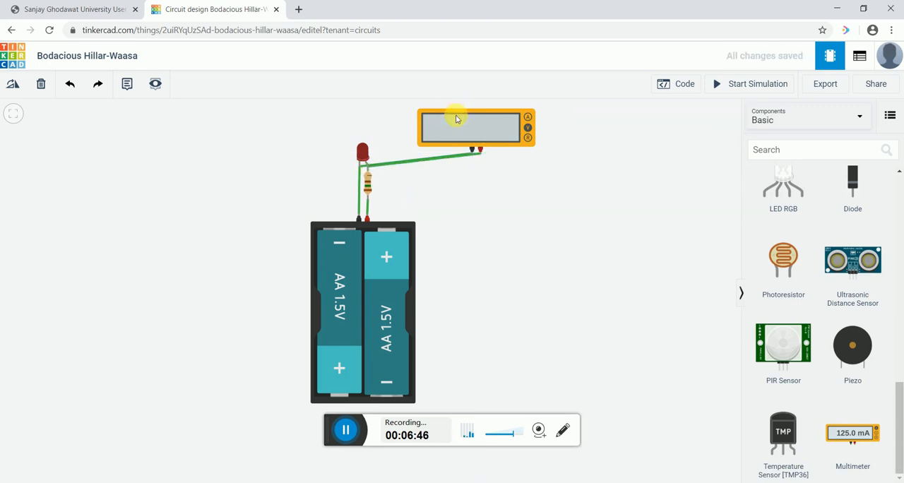
{"action": "left_click_drag", "start_coordinate": [456, 119], "coordinate": [350, 118]}
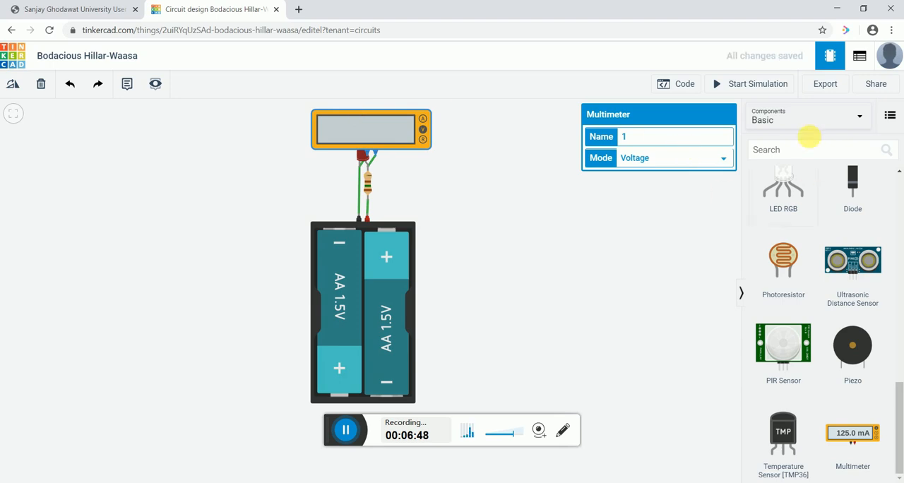
{"action": "left_click", "coordinate": [739, 83]}
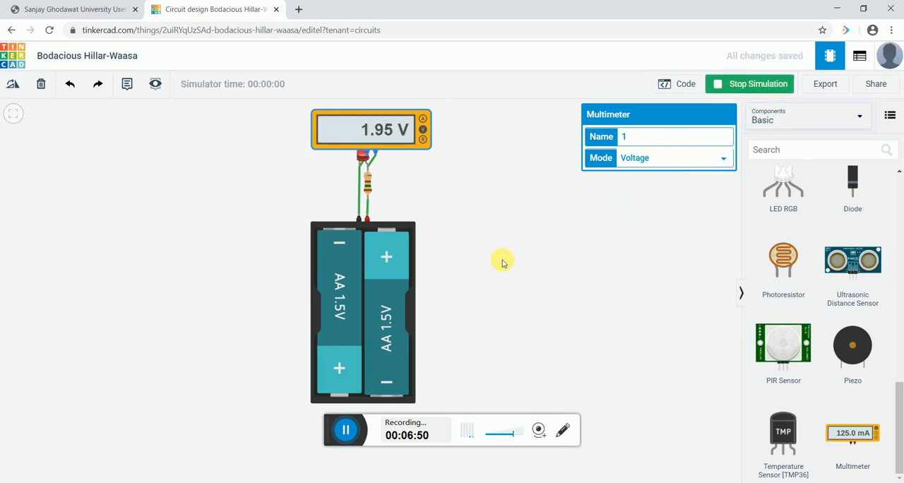
- Switch the multimeter to amperage mode and simulate the circuit with the series resistor set to 500 Ω
{"action": "left_click", "coordinate": [423, 120]}
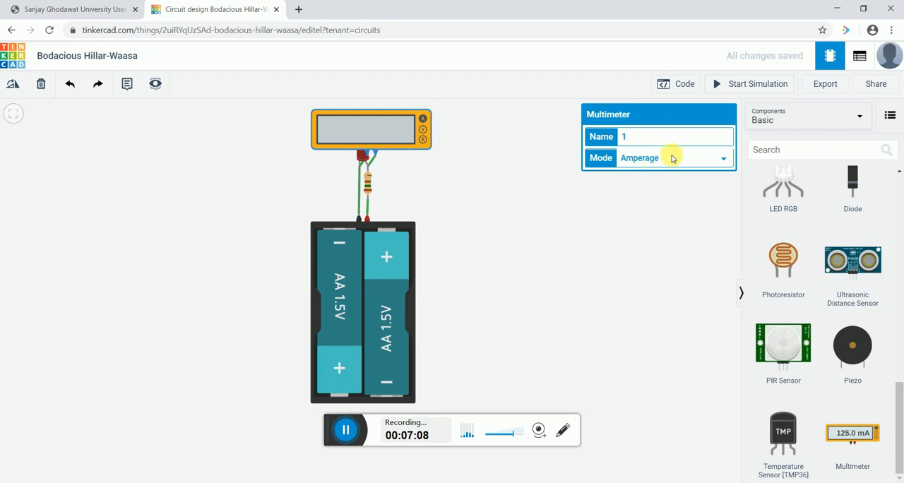
{"action": "left_click", "coordinate": [367, 183]}
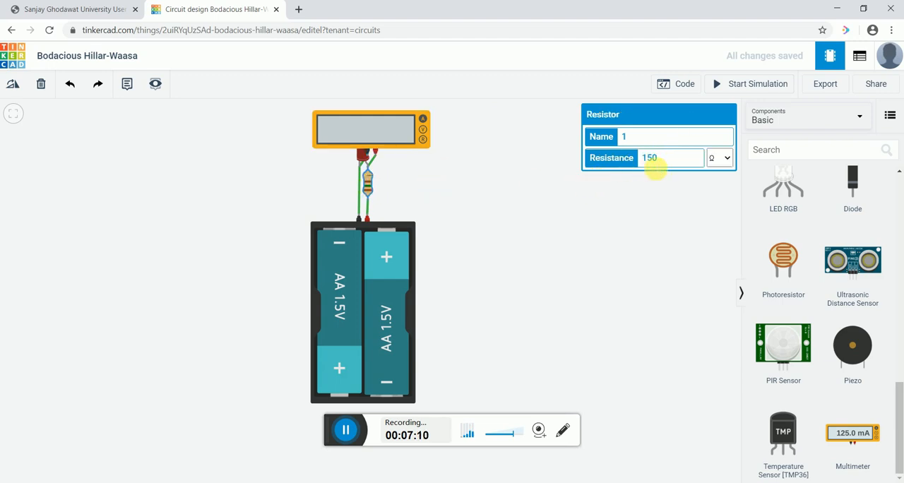
{"action": "double_click", "coordinate": [646, 159]}
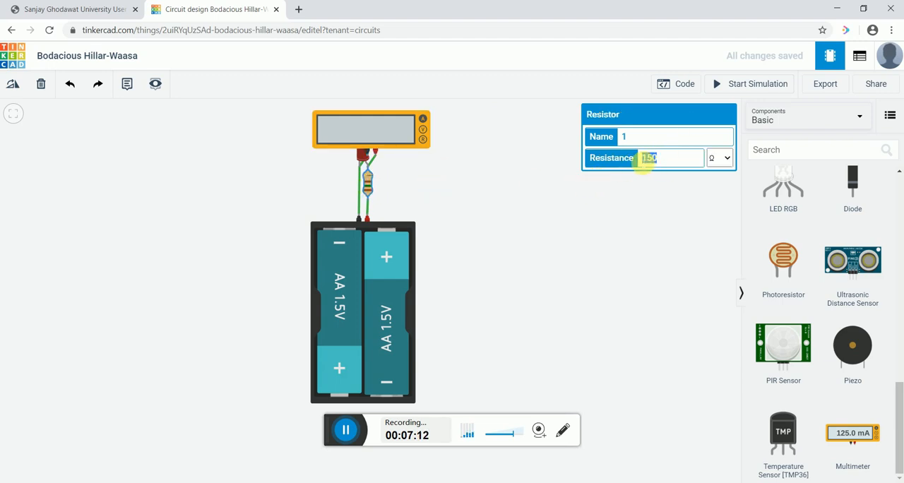
{"action": "type", "text": "500"}
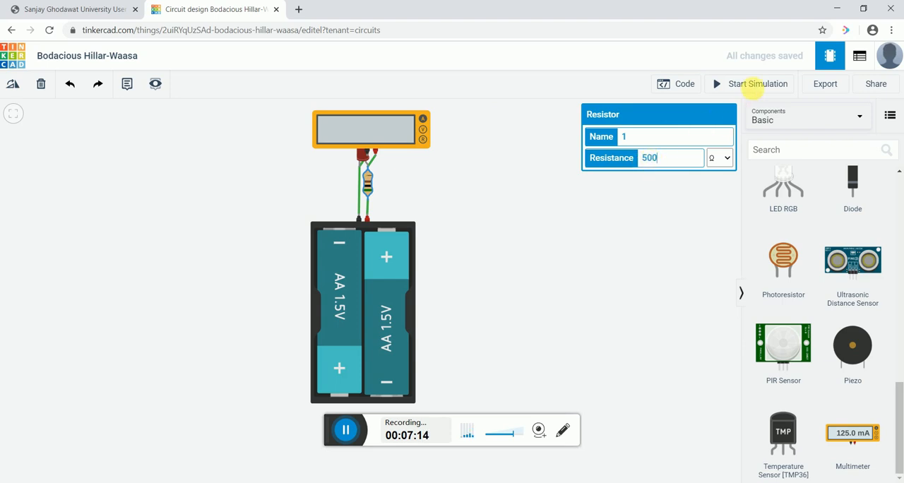
{"action": "left_click", "coordinate": [752, 84]}
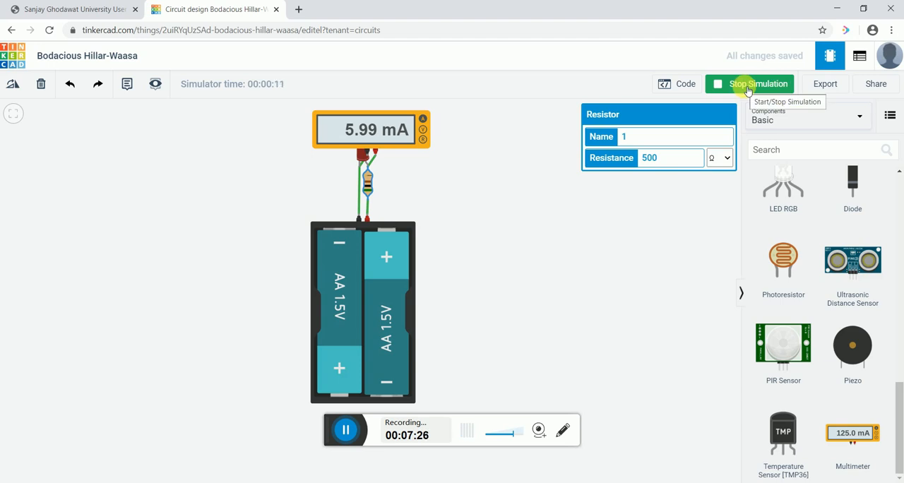
- Set the series resistor to 50 Ω and rerun the simulation to measure the current, ending with the simulation stopped
{"action": "double_click", "coordinate": [637, 159]}
{"action": "type", "text": "1"}
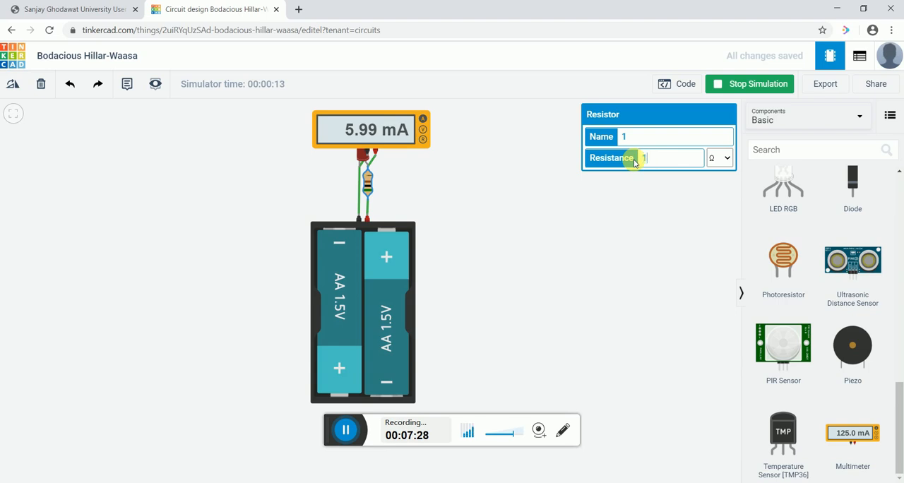
{"action": "type", "text": "00"}
{"action": "key", "text": "BackSpace"}
{"action": "key", "text": "BackSpace"}
{"action": "key", "text": "BackSpace"}
{"action": "type", "text": "5"}
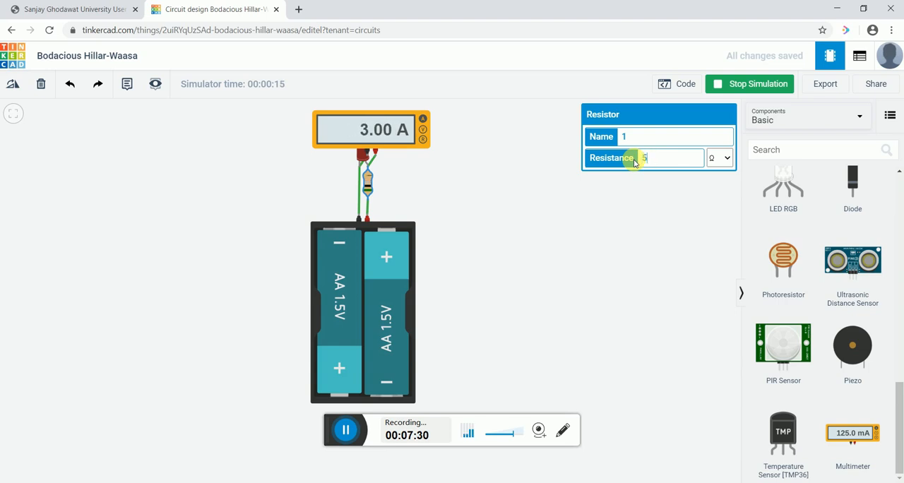
{"action": "type", "text": "0"}
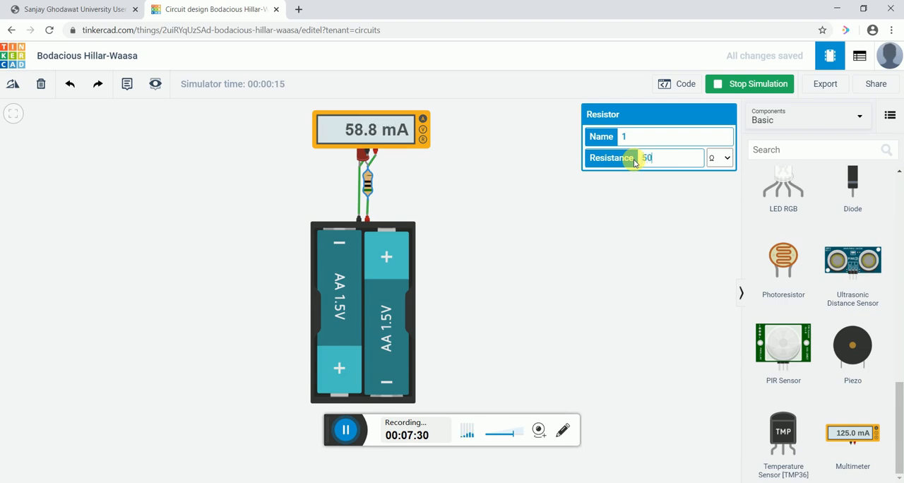
{"action": "left_click", "coordinate": [747, 87]}
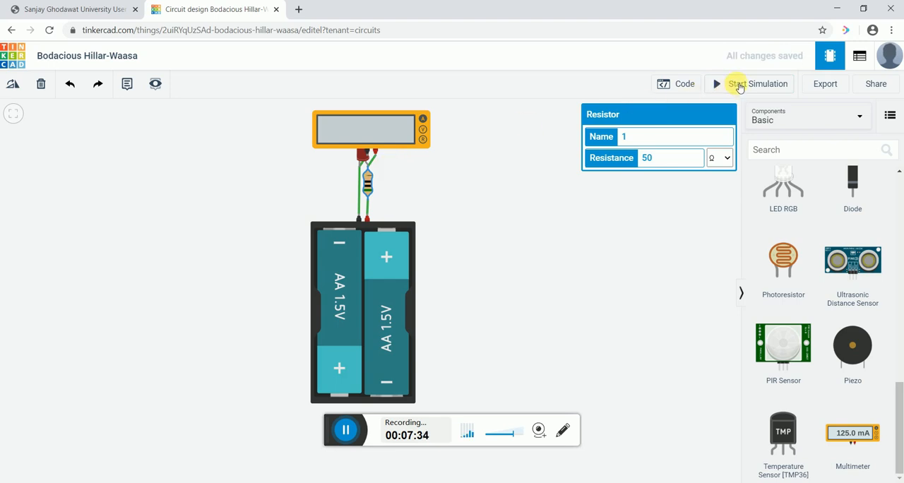
{"action": "left_click", "coordinate": [740, 87]}
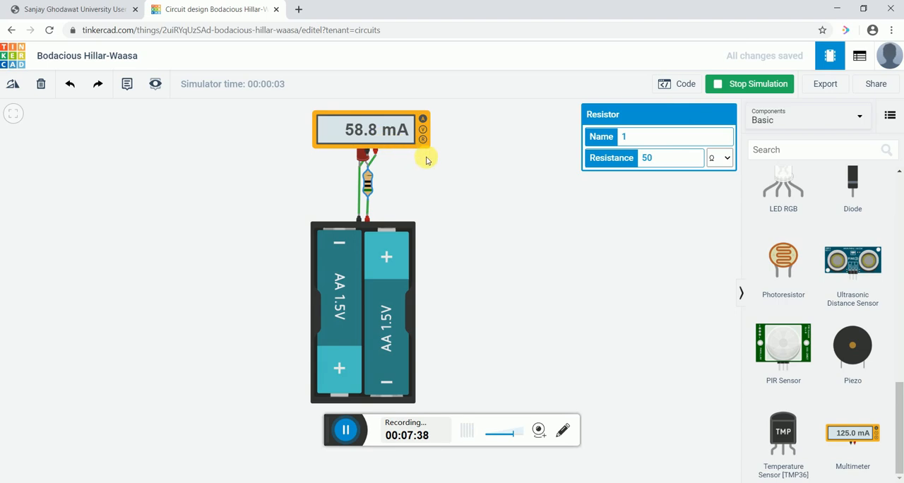
{"action": "left_click", "coordinate": [753, 90]}
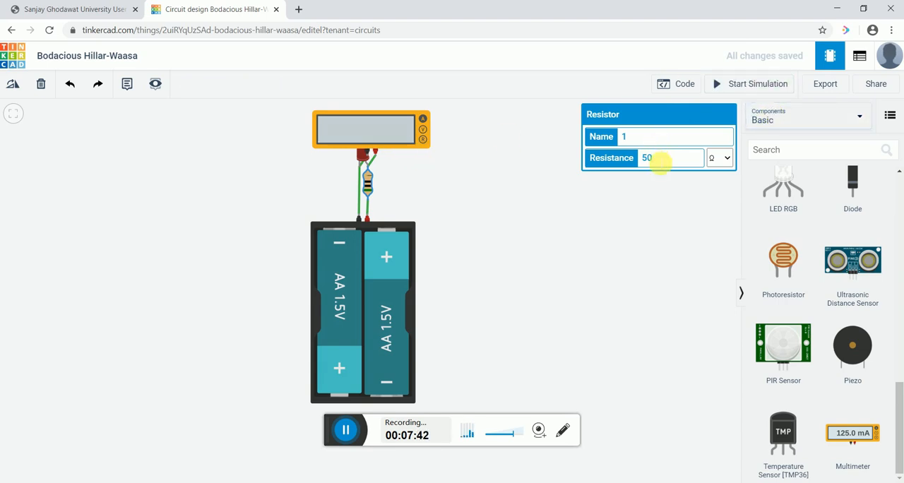
- Set the series resistor's resistance to 150 Ω
{"action": "left_click_drag", "start_coordinate": [659, 163], "coordinate": [618, 162]}
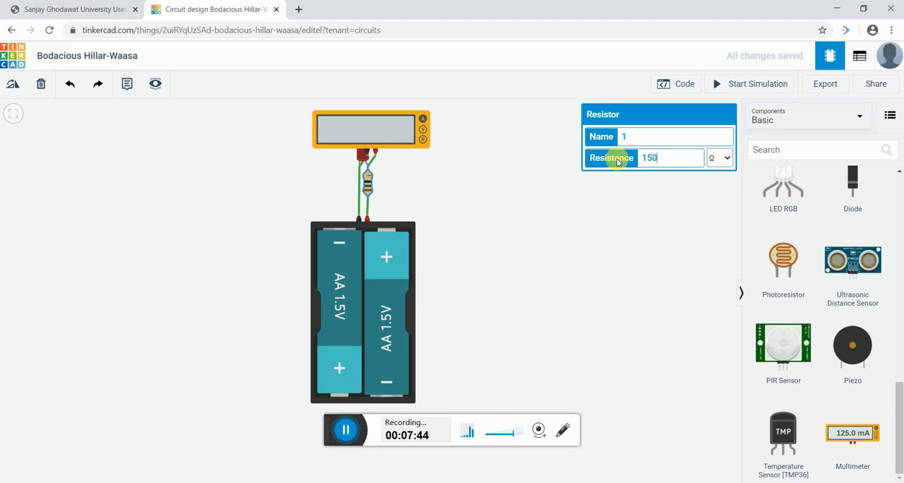